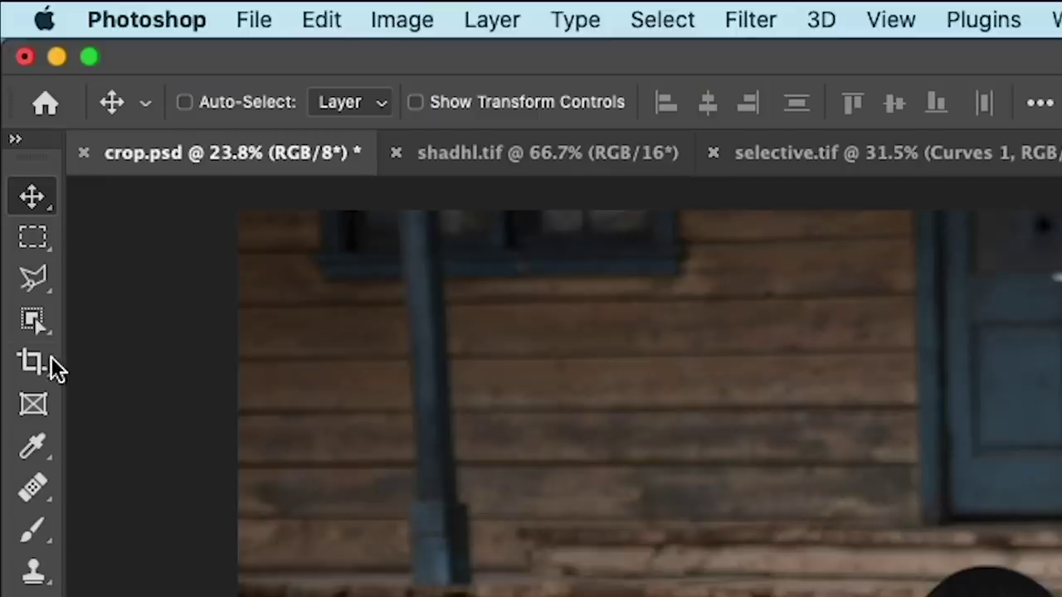
- Start a crop on the cowboy photo constrained to the Original Ratio
{"action": "left_click", "coordinate": [10, 125]}
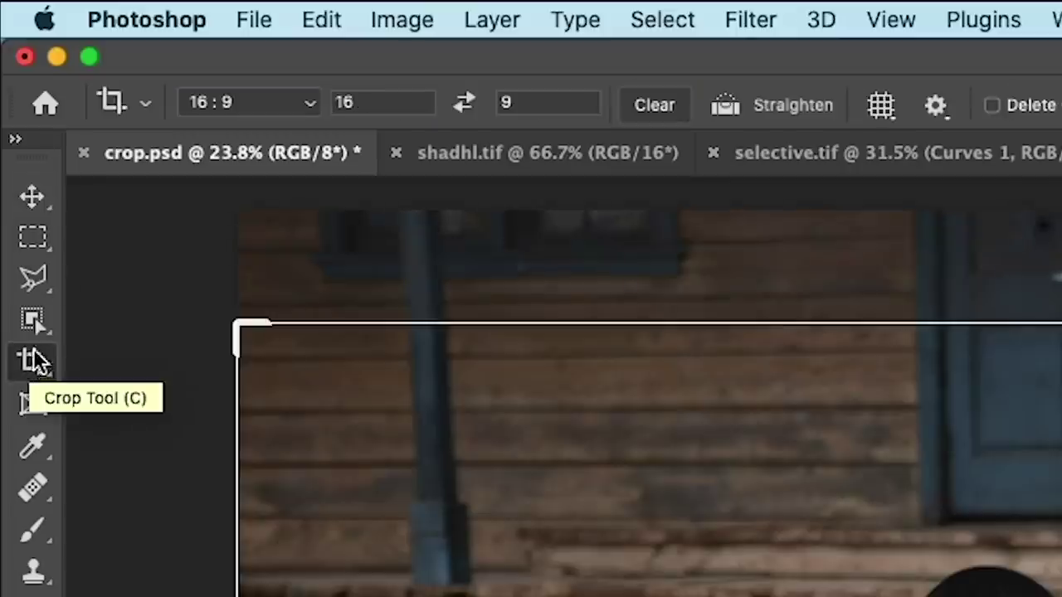
{"action": "left_click", "coordinate": [216, 102]}
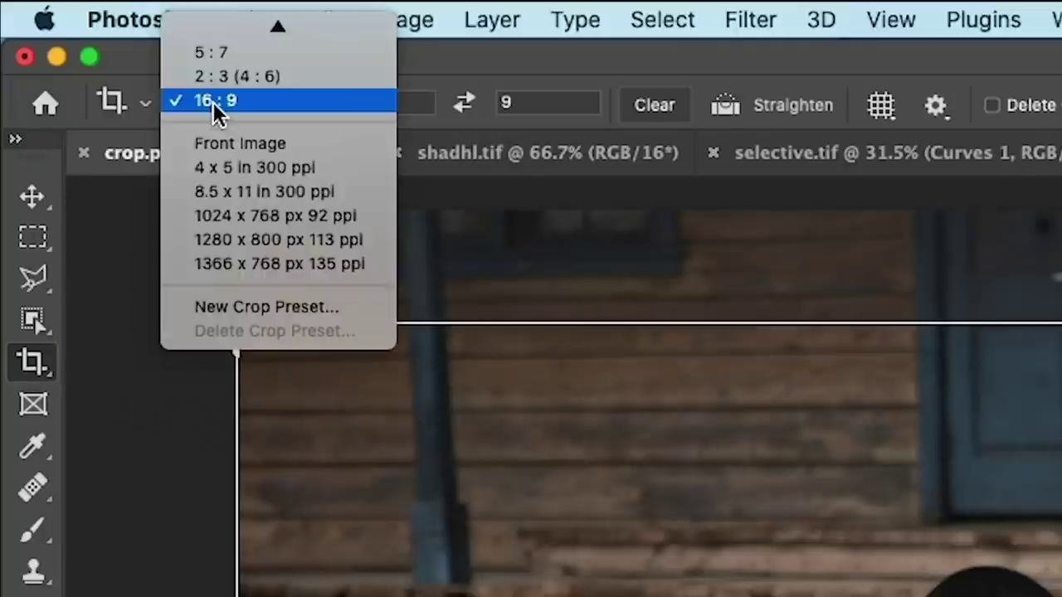
{"action": "scroll", "coordinate": [211, 91], "scroll_direction": "up", "scroll_amount": 3}
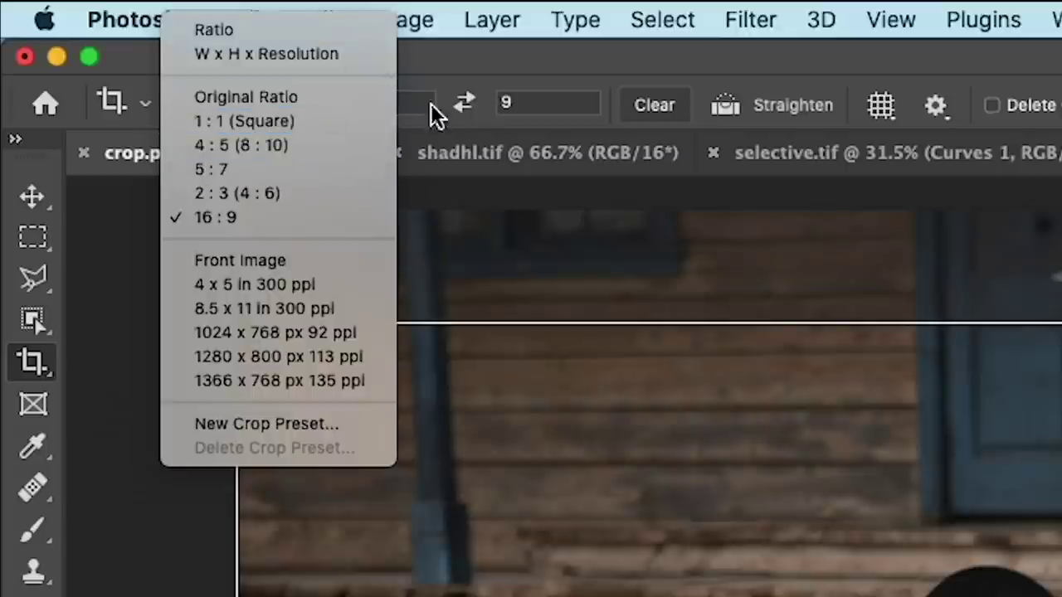
{"action": "left_click", "coordinate": [257, 96]}
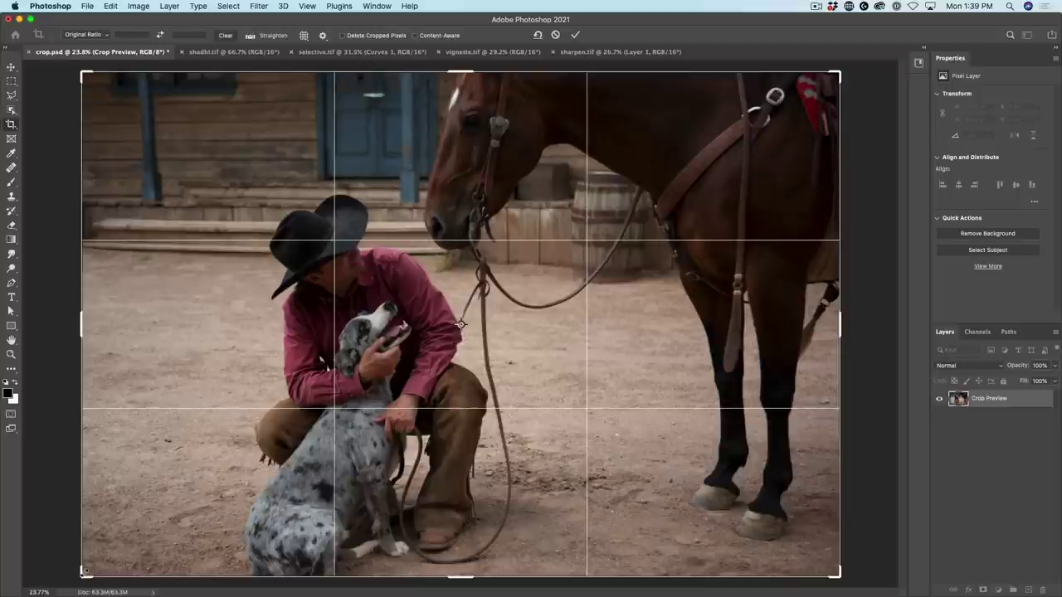
- Shrink the crop frame, swap it to portrait, centre the man and dog, and apply
{"action": "left_click_drag", "start_coordinate": [84, 572], "coordinate": [162, 522]}
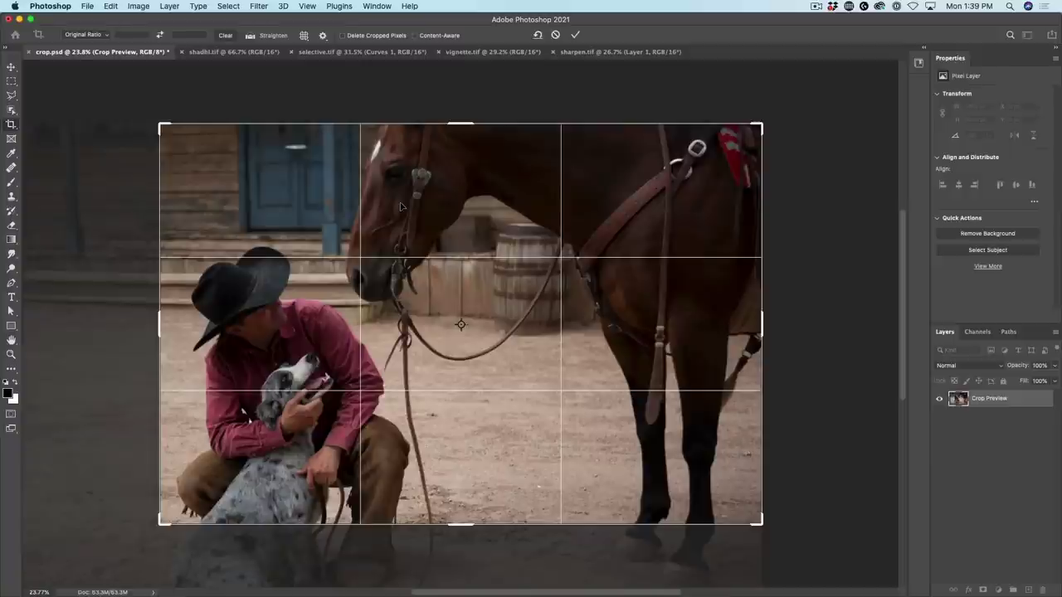
{"action": "key", "text": "x"}
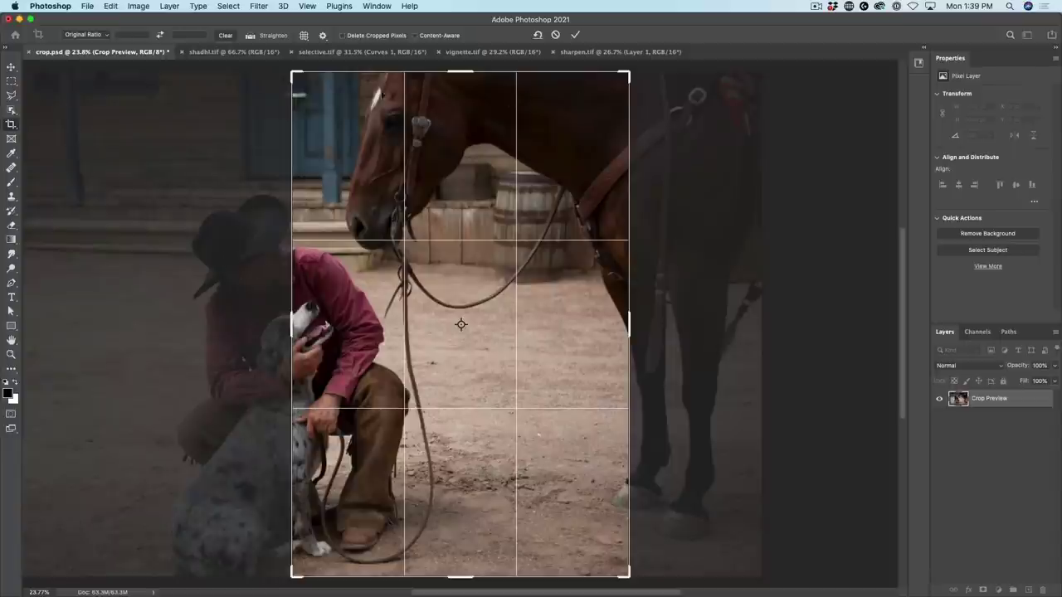
{"action": "left_click_drag", "start_coordinate": [349, 148], "coordinate": [349, 148]}
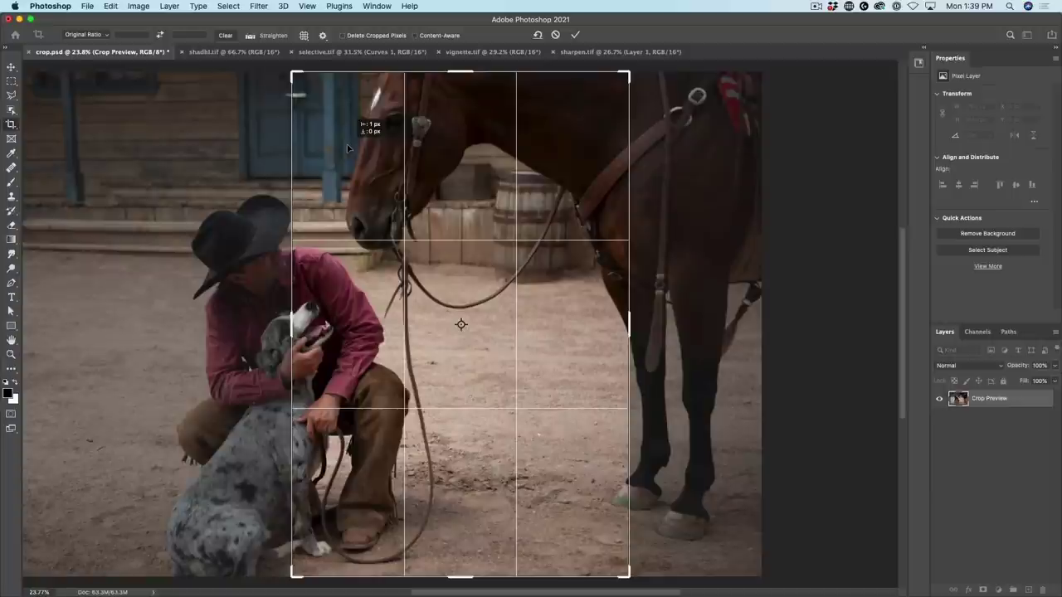
{"action": "left_click_drag", "start_coordinate": [348, 149], "coordinate": [470, 147]}
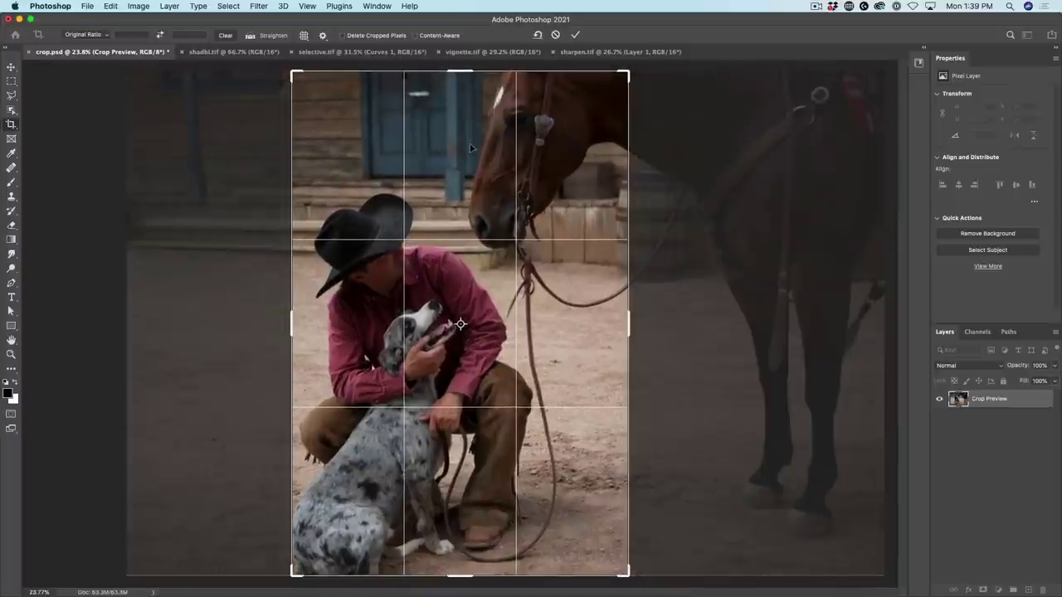
{"action": "key", "text": "Return"}
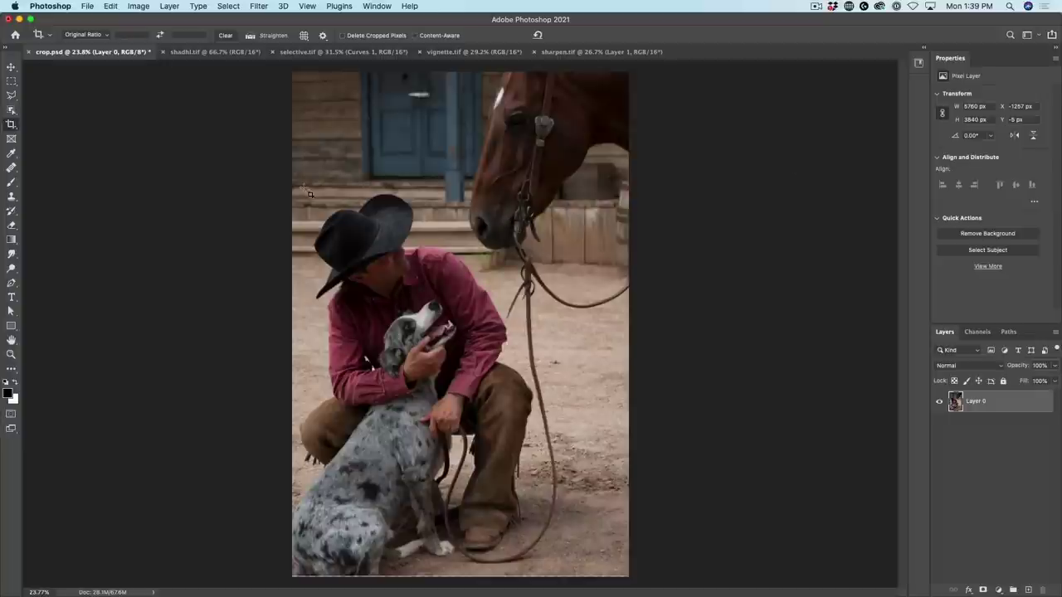
- Recrop at 1:1 (Square), framing the man, dog and horse's head, and apply
{"action": "left_click", "coordinate": [12, 124]}
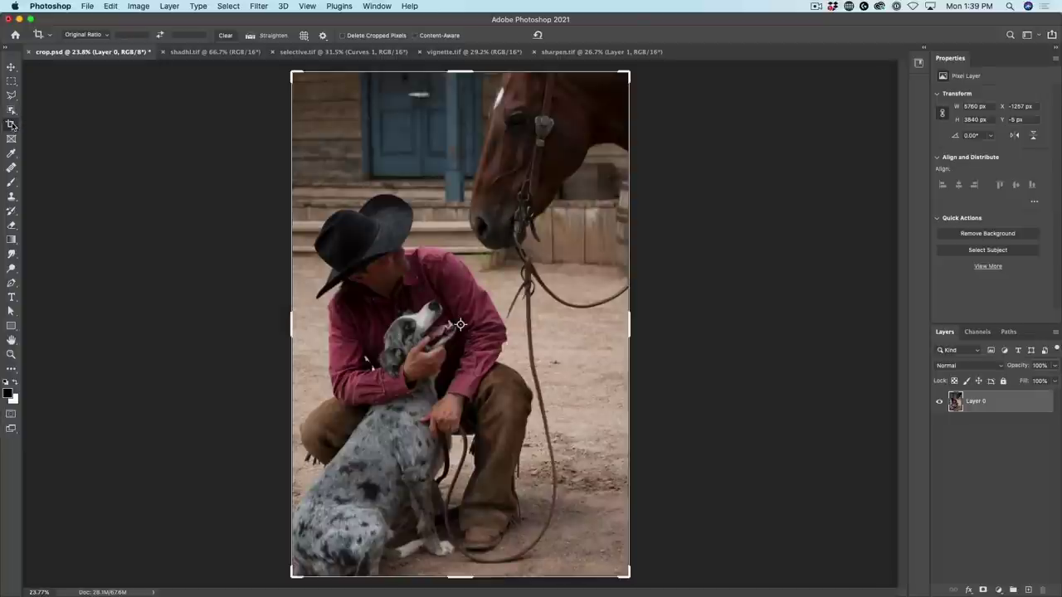
{"action": "left_click", "coordinate": [104, 36]}
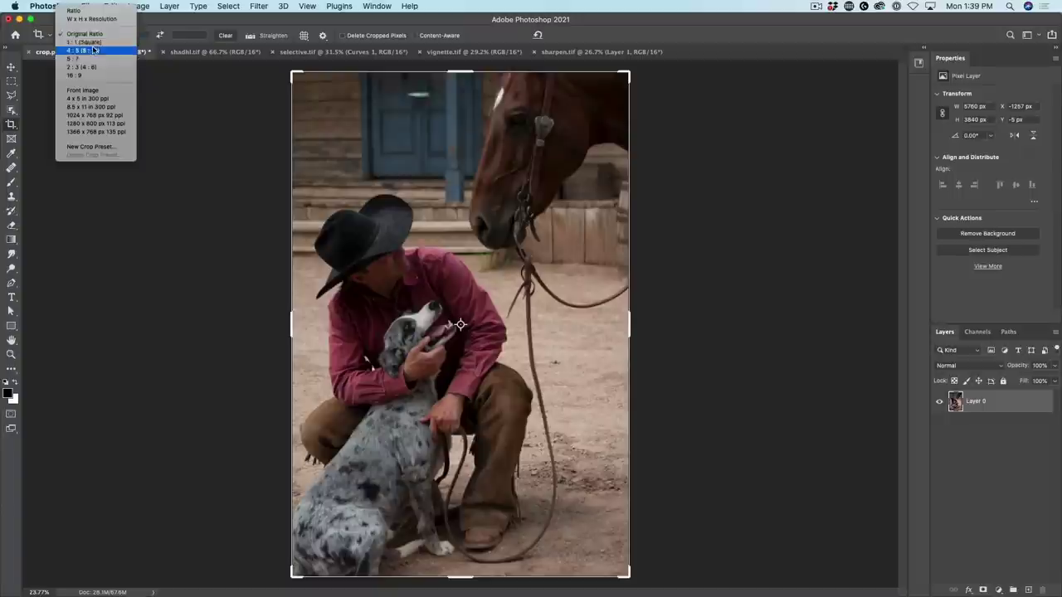
{"action": "left_click", "coordinate": [95, 43]}
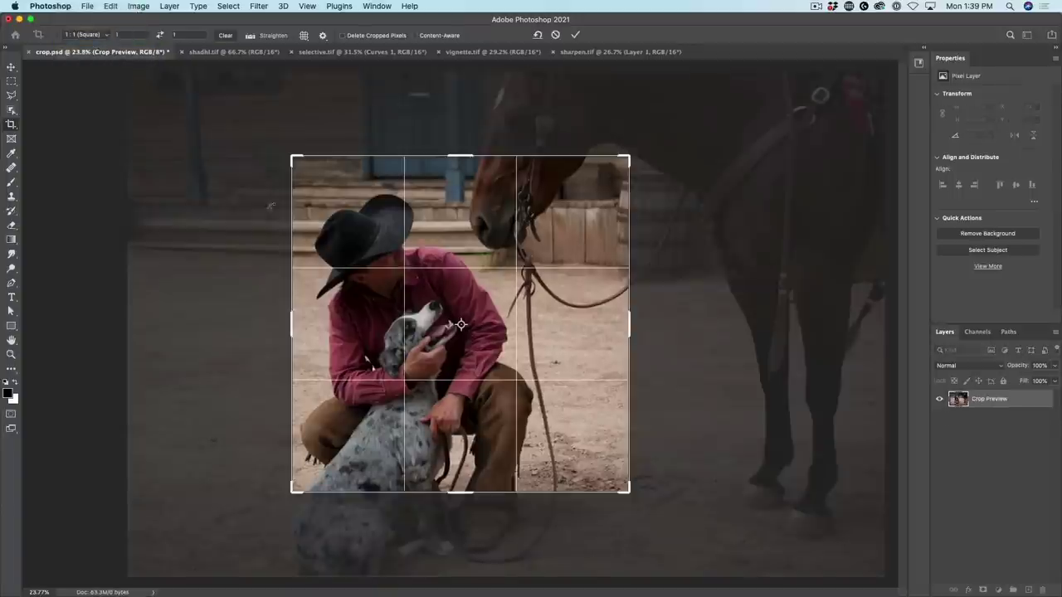
{"action": "left_click_drag", "start_coordinate": [468, 241], "coordinate": [455, 307]}
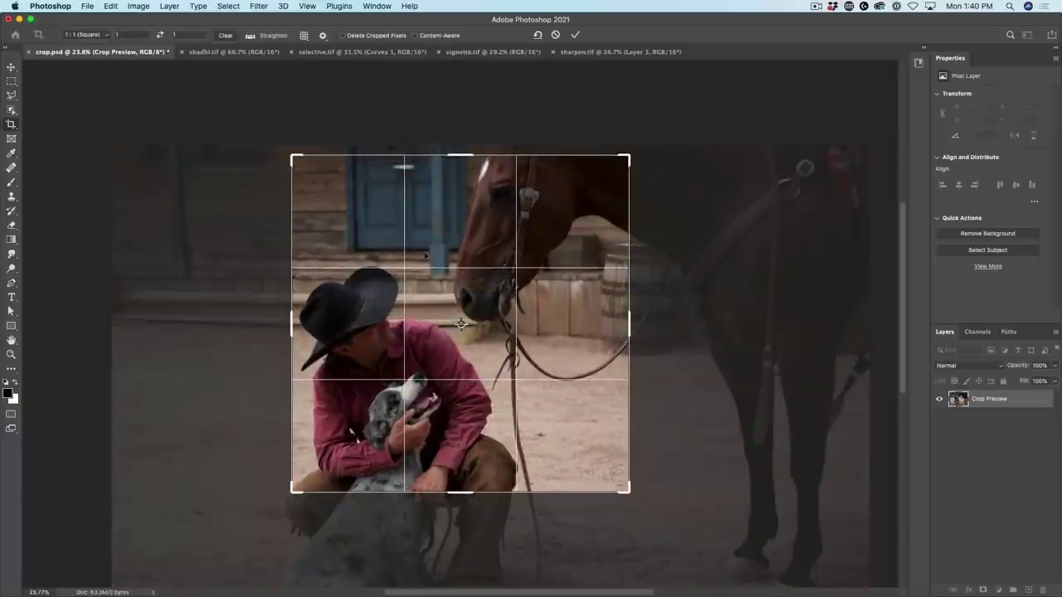
{"action": "left_click_drag", "start_coordinate": [621, 491], "coordinate": [637, 510]}
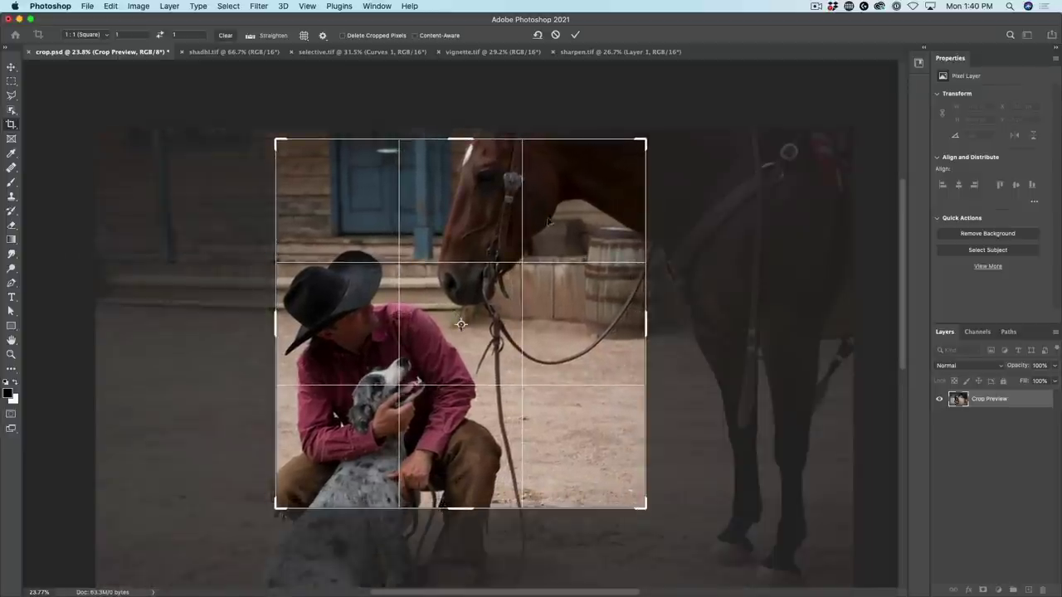
{"action": "left_click_drag", "start_coordinate": [548, 222], "coordinate": [551, 226]}
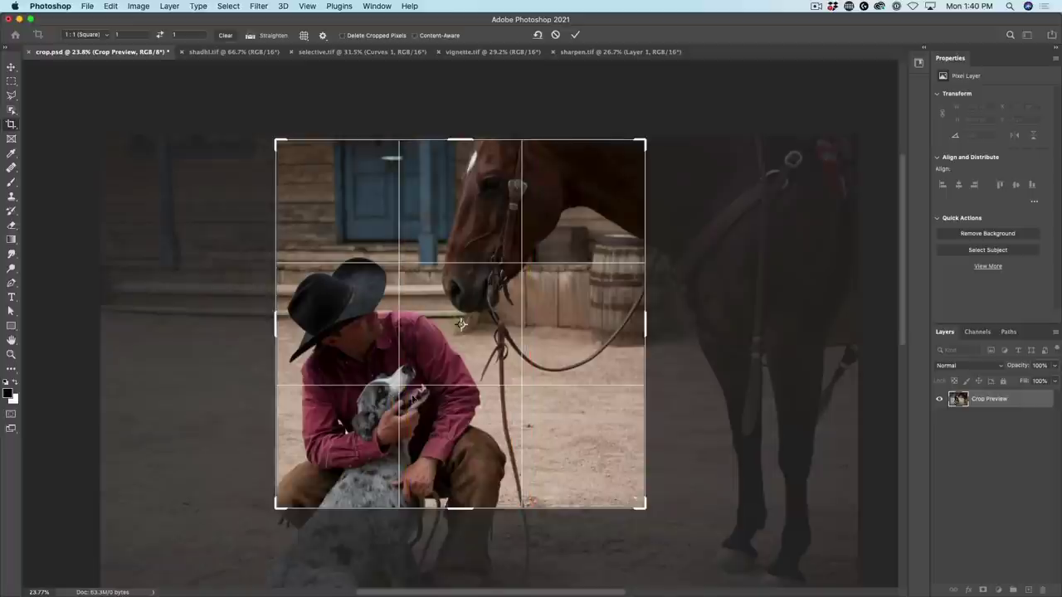
{"action": "left_click_drag", "start_coordinate": [415, 399], "coordinate": [439, 403]}
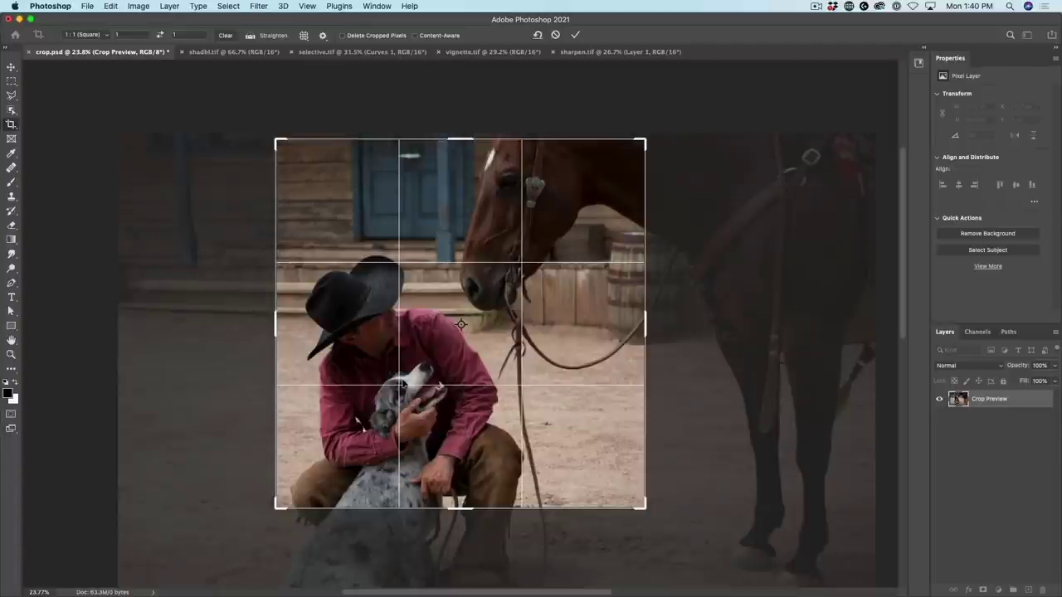
{"action": "key", "text": "Return"}
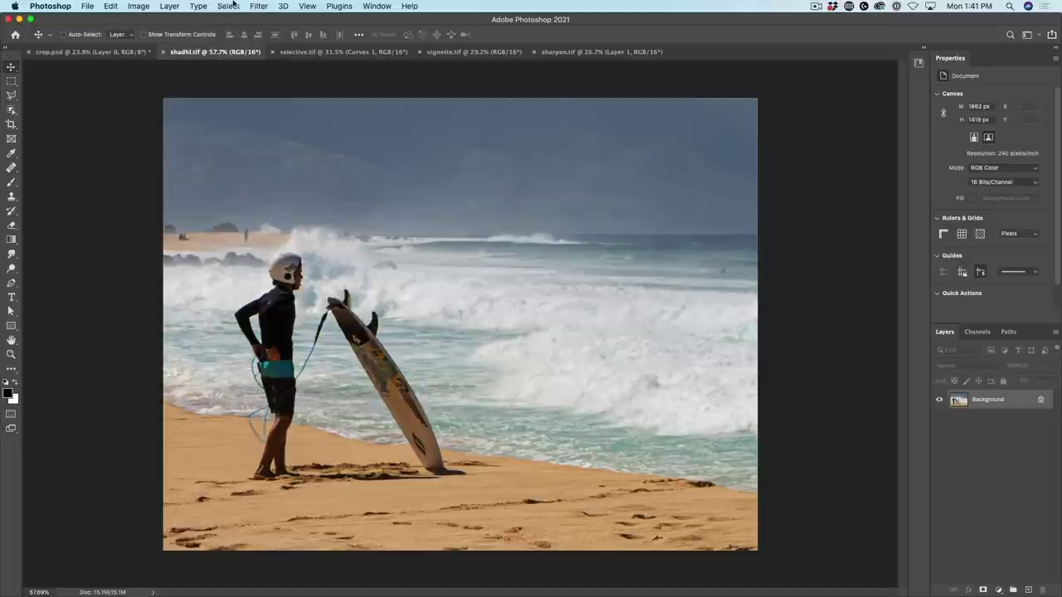
- Open the surfer photo in the Camera Raw Filter
{"action": "left_click", "coordinate": [257, 5]}
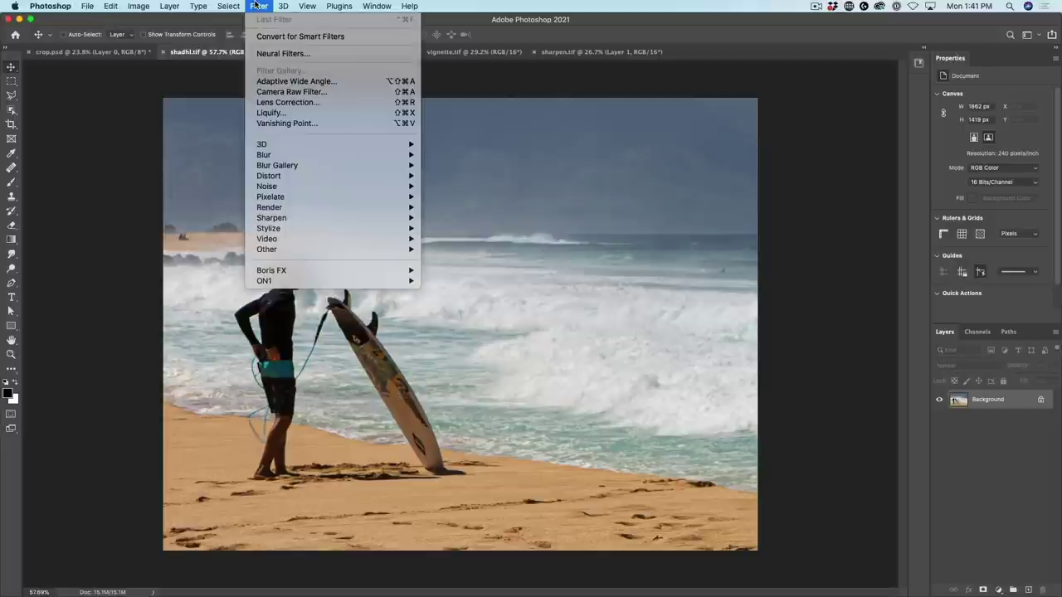
{"action": "left_click", "coordinate": [273, 91]}
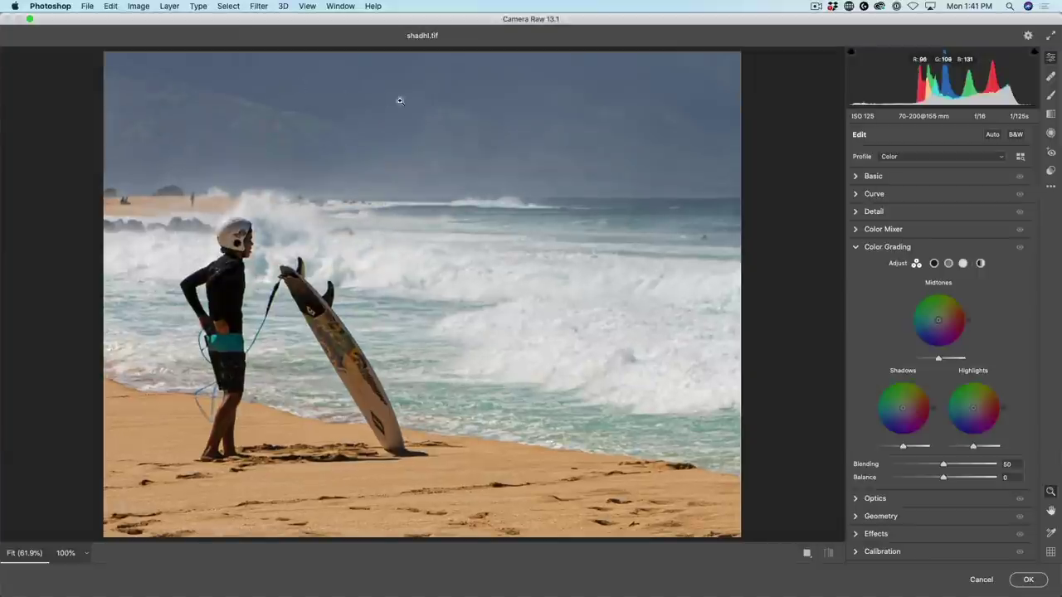
- In Camera Raw's Basic panel, set Shadows to +63 and Highlights to -54, then apply
{"action": "left_click", "coordinate": [855, 177]}
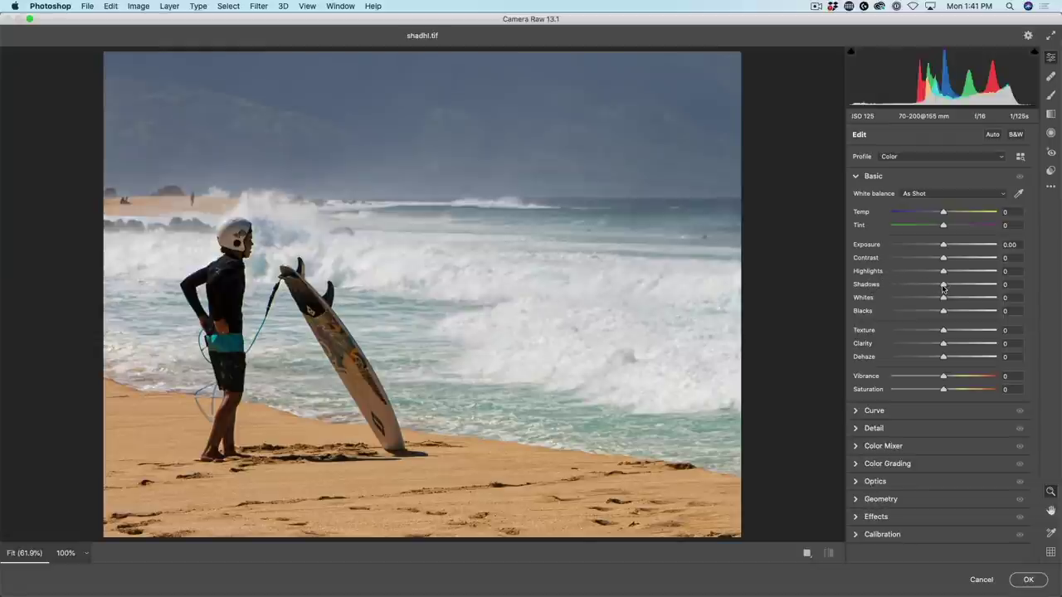
{"action": "left_click_drag", "start_coordinate": [942, 288], "coordinate": [968, 270]}
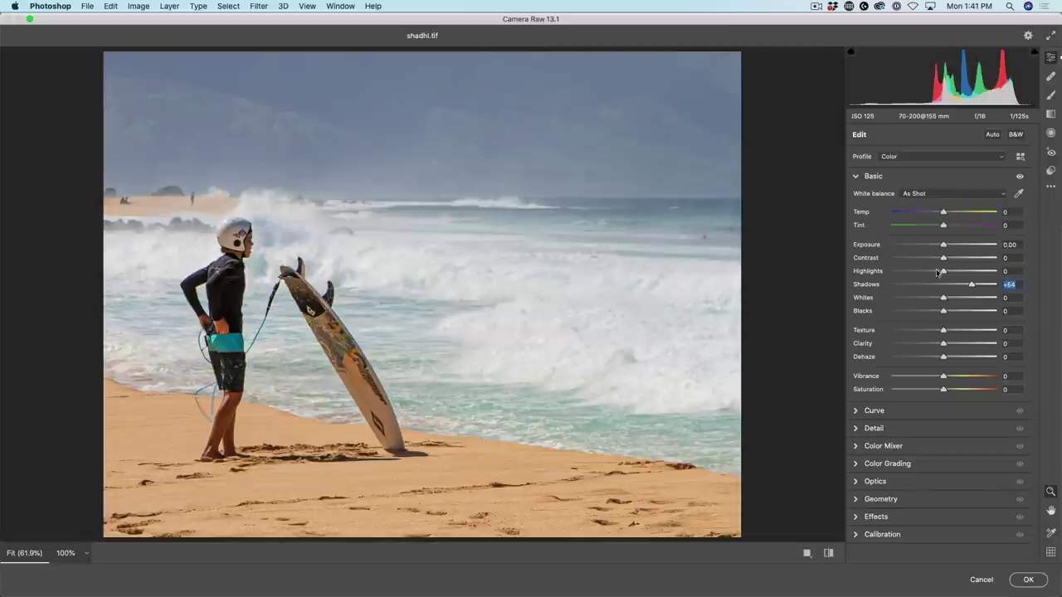
{"action": "left_click_drag", "start_coordinate": [944, 274], "coordinate": [912, 274]}
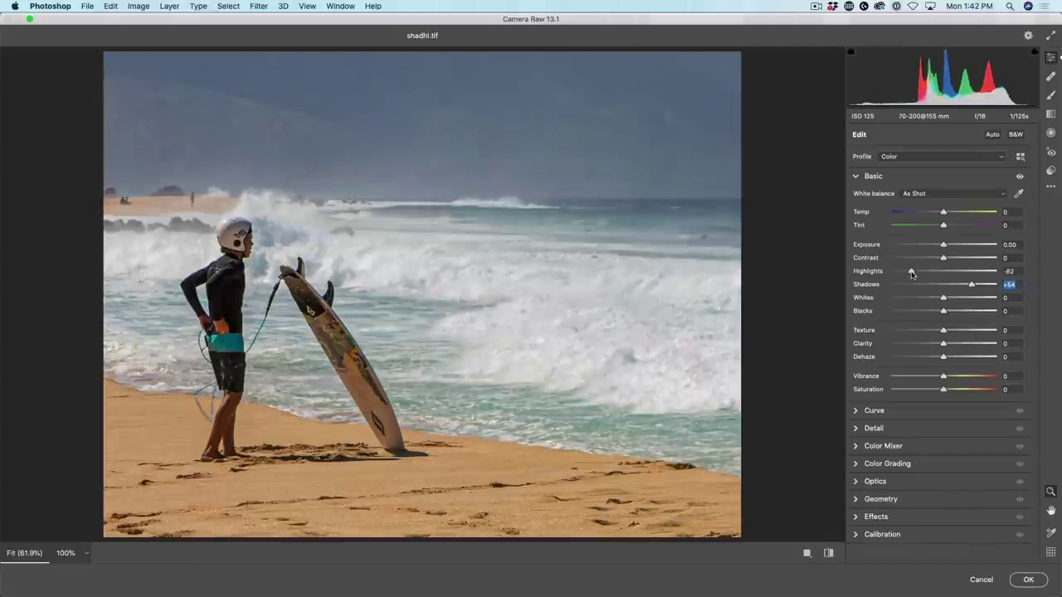
{"action": "left_click_drag", "start_coordinate": [916, 273], "coordinate": [914, 273]}
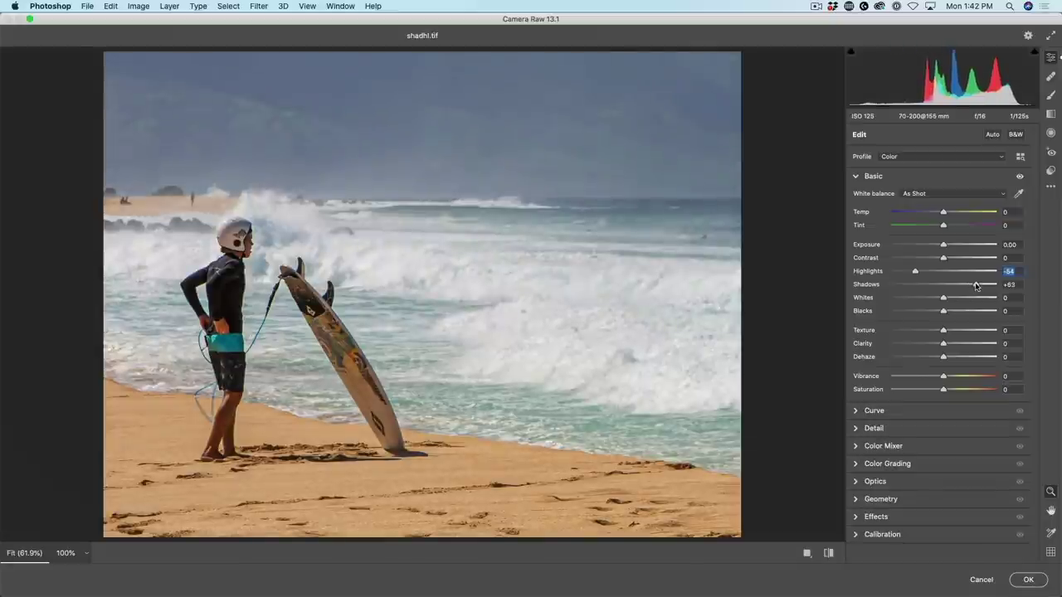
{"action": "left_click_drag", "start_coordinate": [972, 286], "coordinate": [975, 286]}
{"action": "left_click", "coordinate": [1023, 579]}
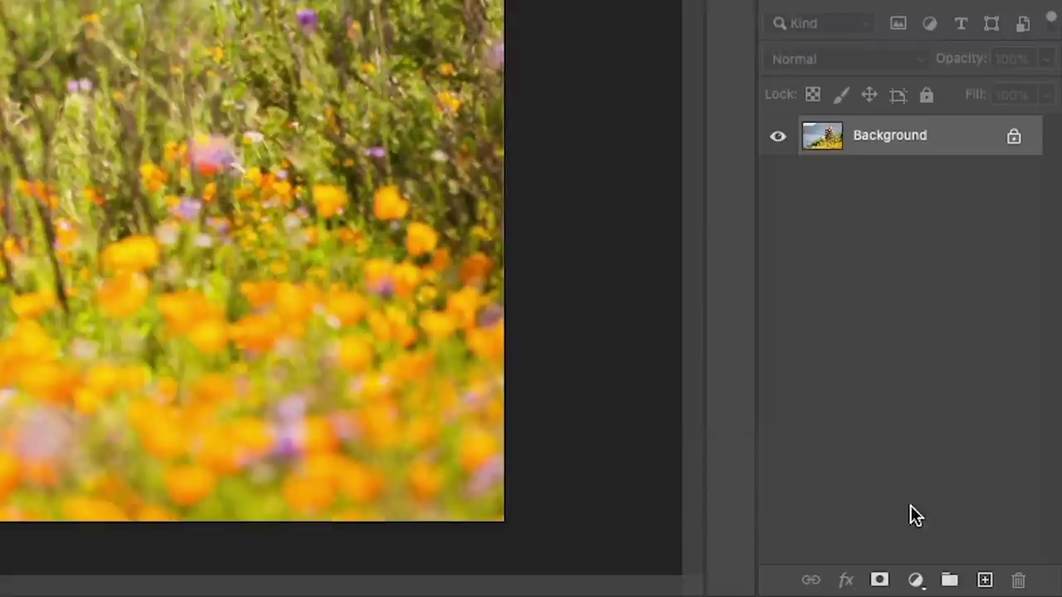
- Add a Curves adjustment layer and place a curve point sampled from the violinist's tones
{"action": "left_click", "coordinate": [915, 579]}
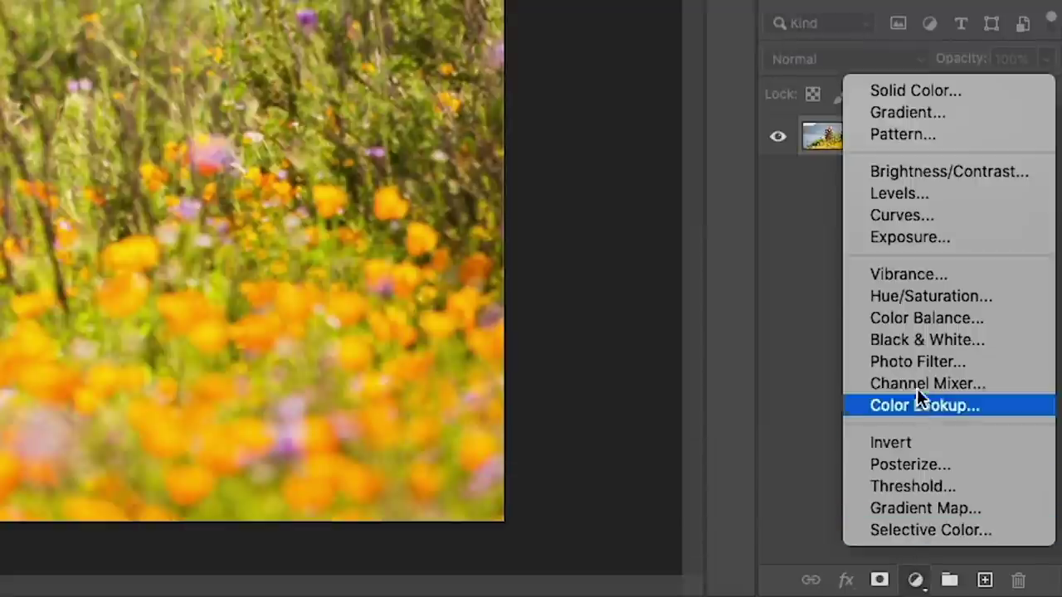
{"action": "left_click", "coordinate": [901, 215]}
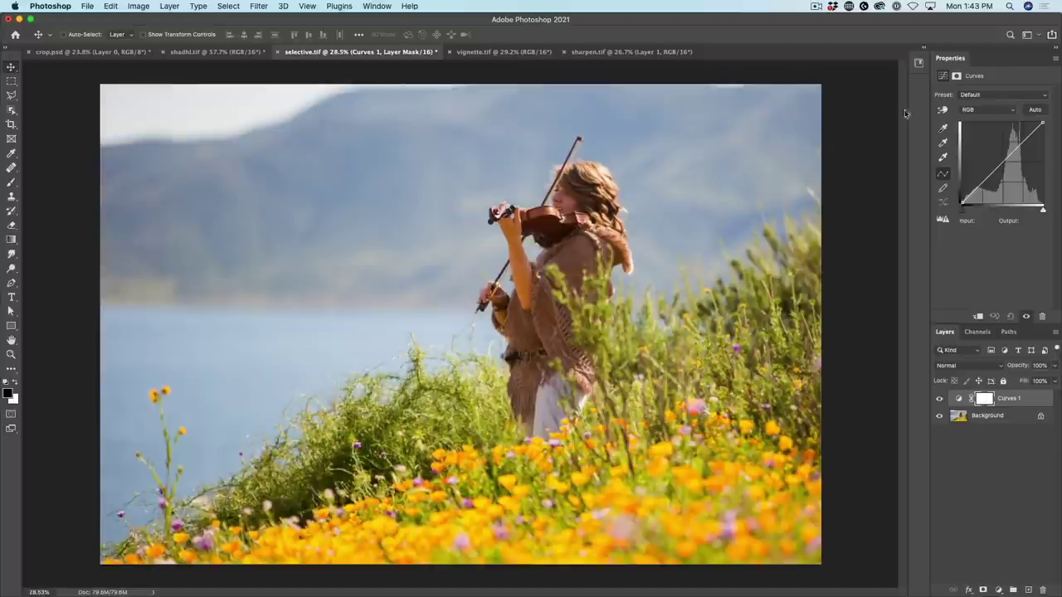
{"action": "left_click", "coordinate": [942, 109]}
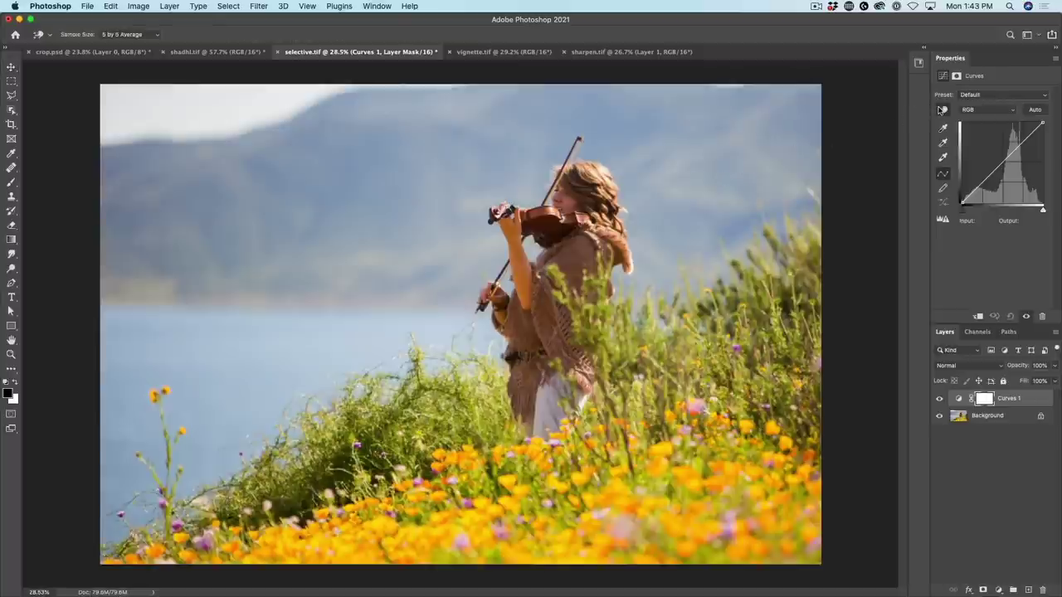
{"action": "left_click", "coordinate": [577, 262]}
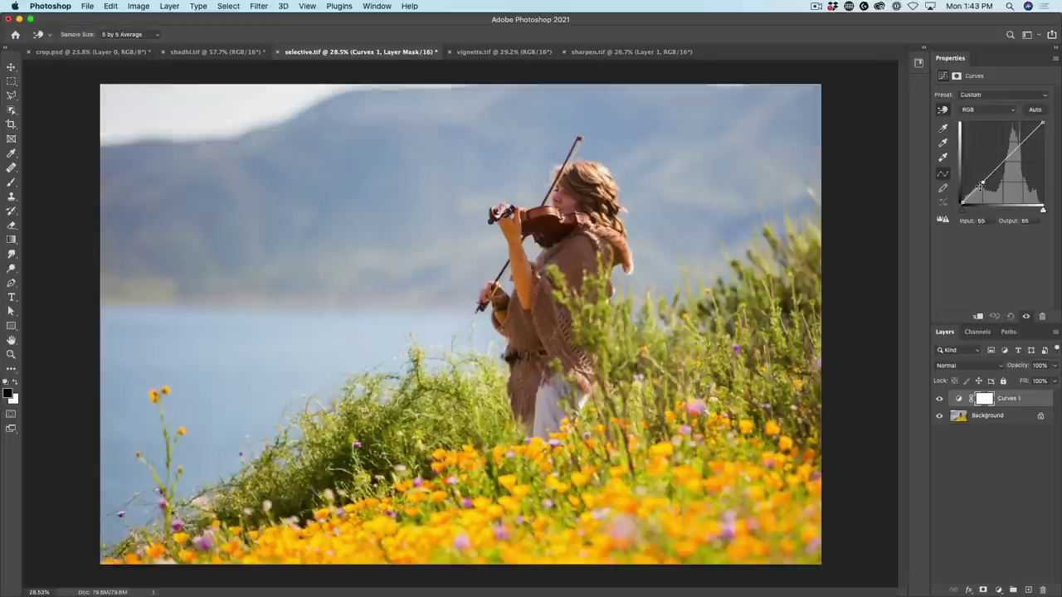
- In an enlarged Curves panel, raise input 64 to output 87, then collapse the panel
{"action": "left_click_drag", "start_coordinate": [952, 58], "coordinate": [658, 96]}
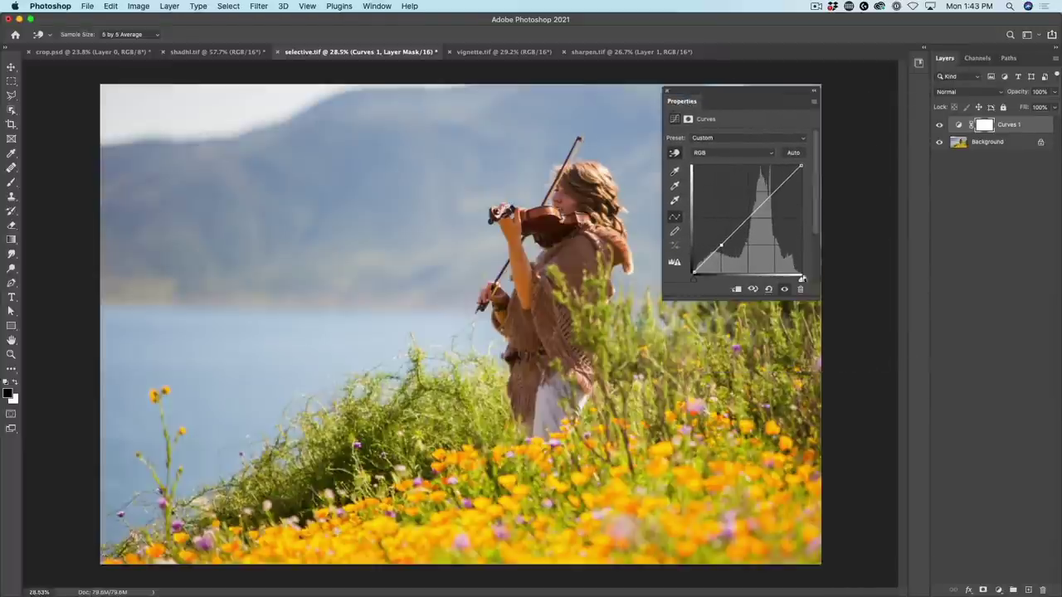
{"action": "left_click_drag", "start_coordinate": [814, 300], "coordinate": [872, 352]}
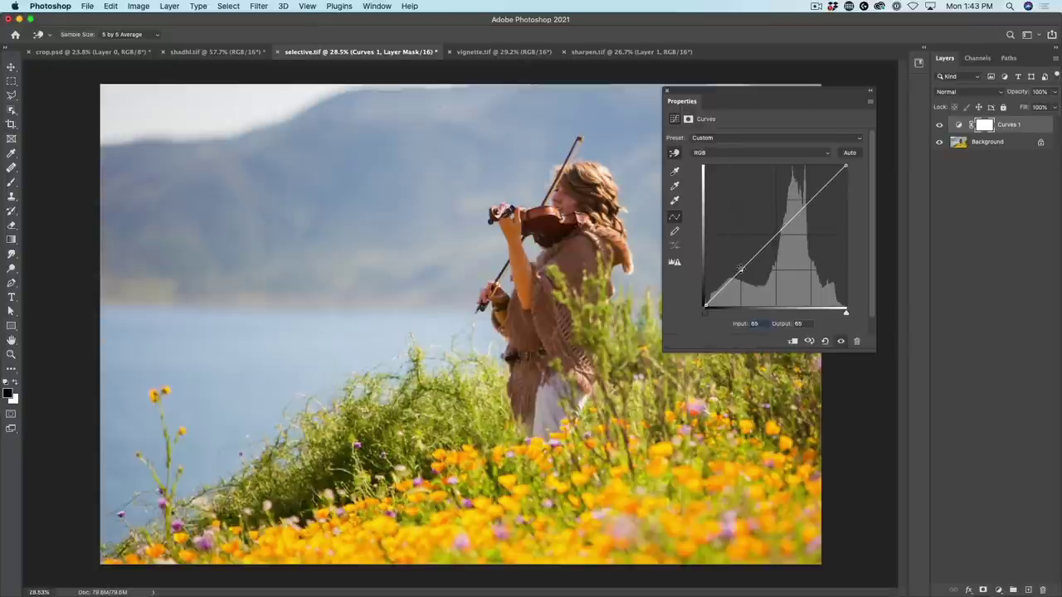
{"action": "left_click_drag", "start_coordinate": [741, 271], "coordinate": [741, 258]}
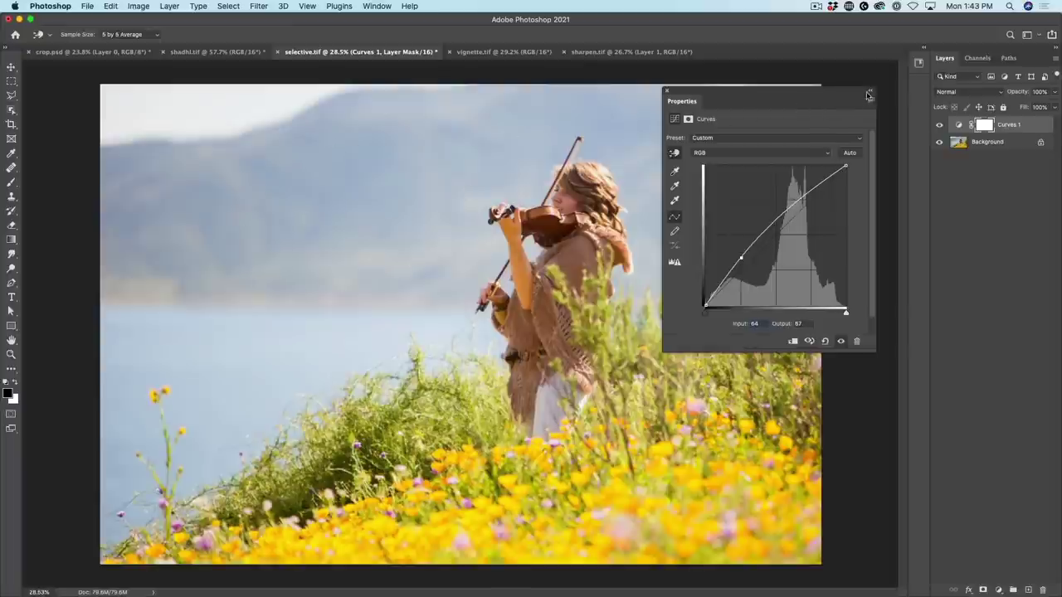
{"action": "left_click", "coordinate": [870, 89]}
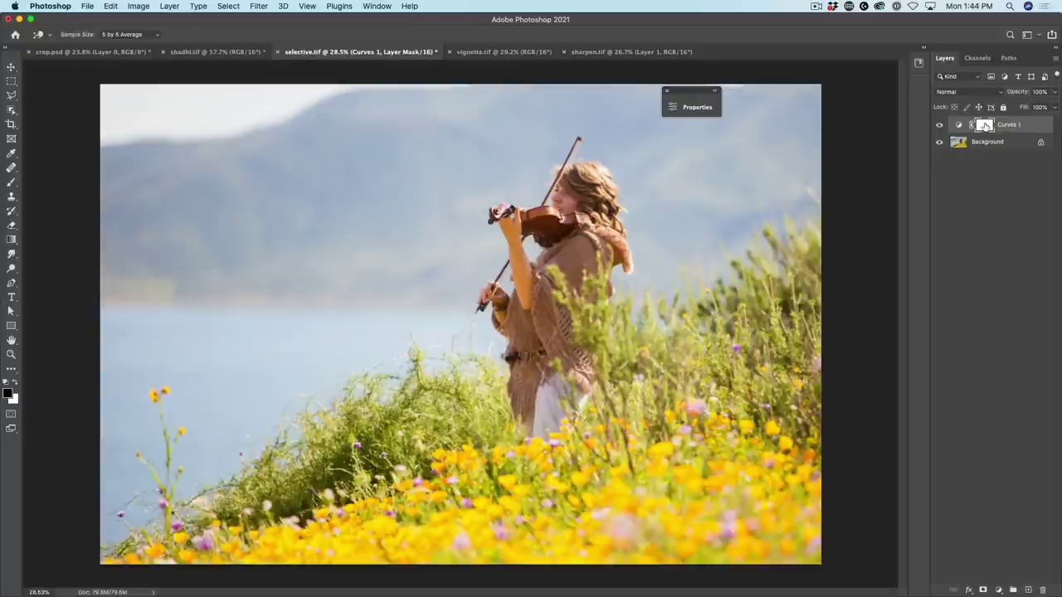
- Invert the Curves 1 mask to black, compare its visibility, and select the Background layer
{"action": "key", "text": "super+i"}
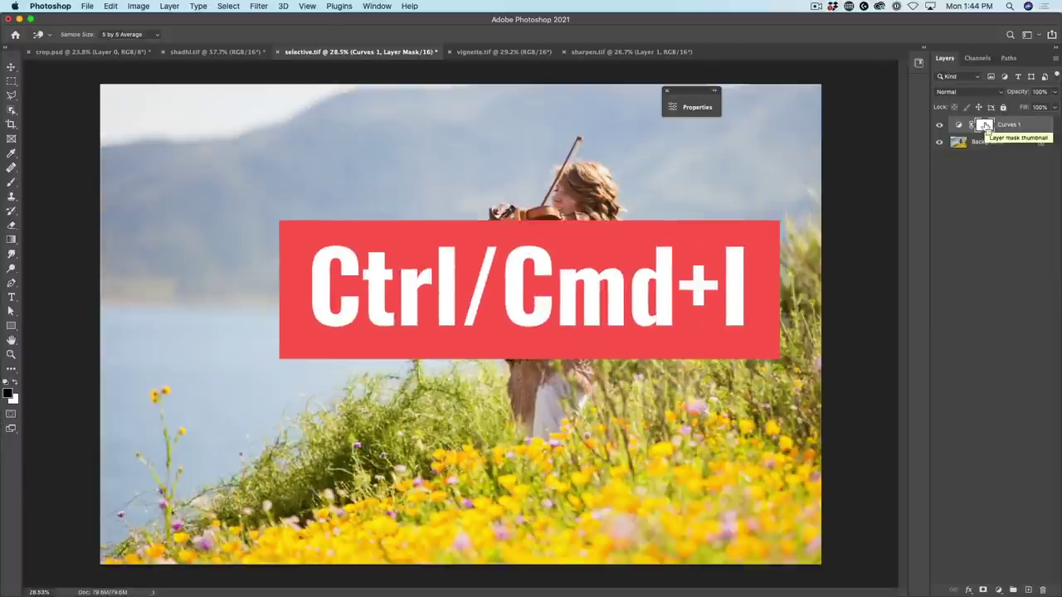
{"action": "key", "text": "super+i"}
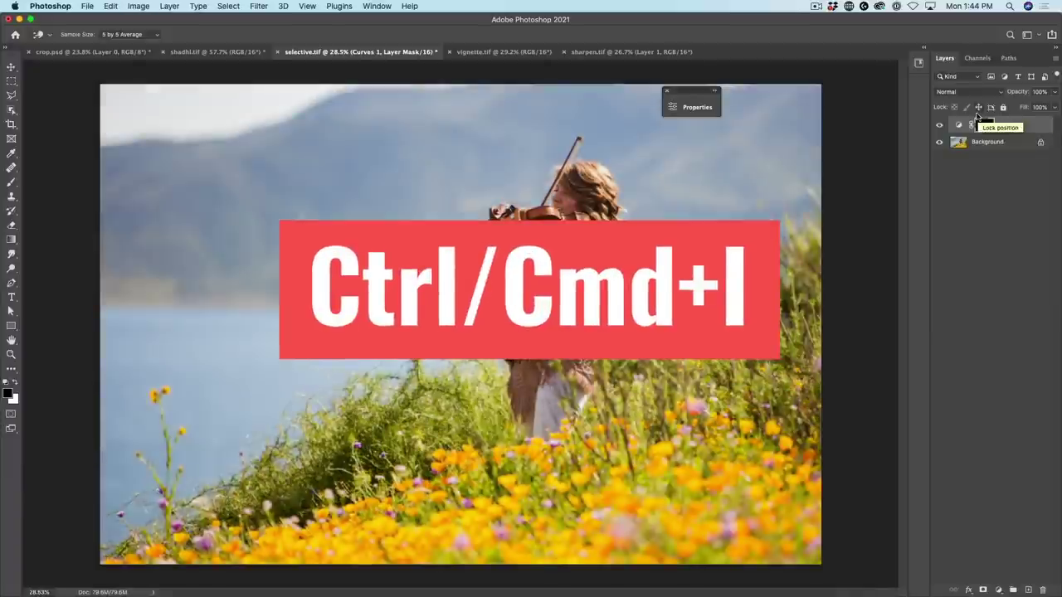
{"action": "left_click", "coordinate": [940, 124]}
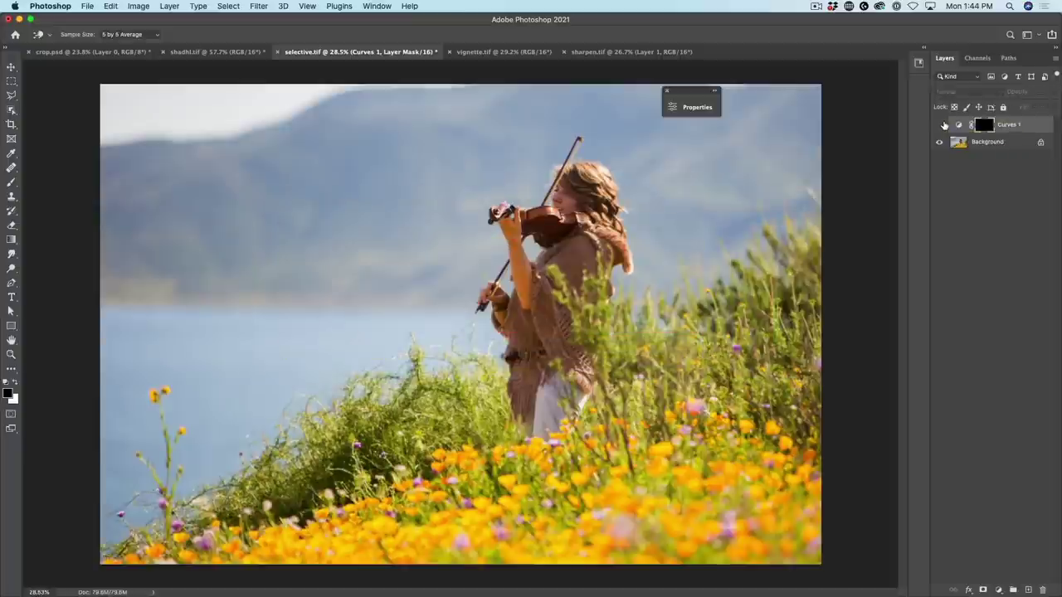
{"action": "left_click", "coordinate": [944, 125]}
{"action": "left_click", "coordinate": [944, 124]}
{"action": "left_click", "coordinate": [942, 124]}
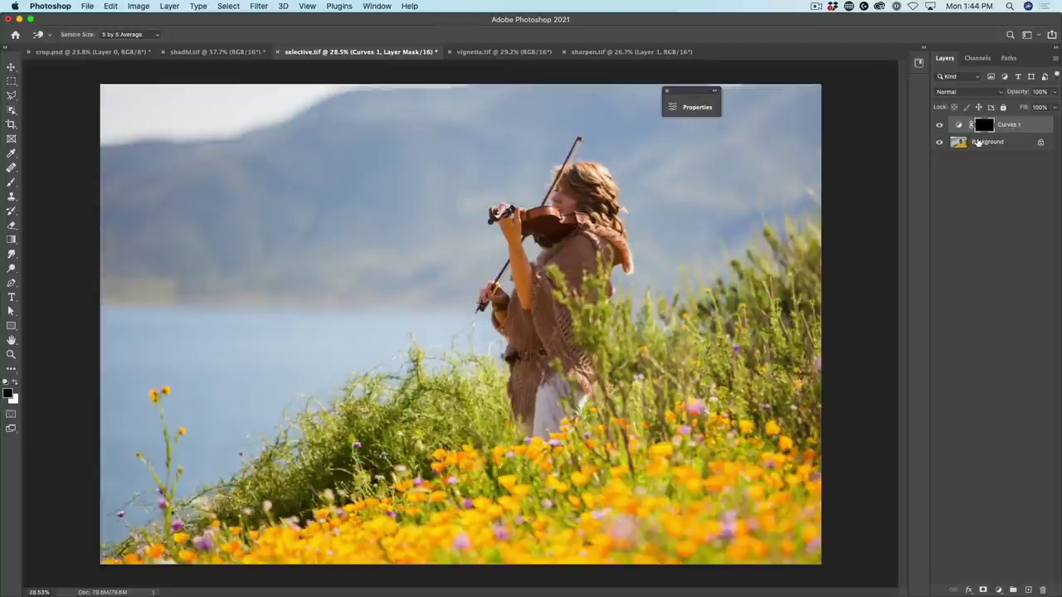
{"action": "left_click", "coordinate": [977, 143]}
{"action": "key", "text": "v"}
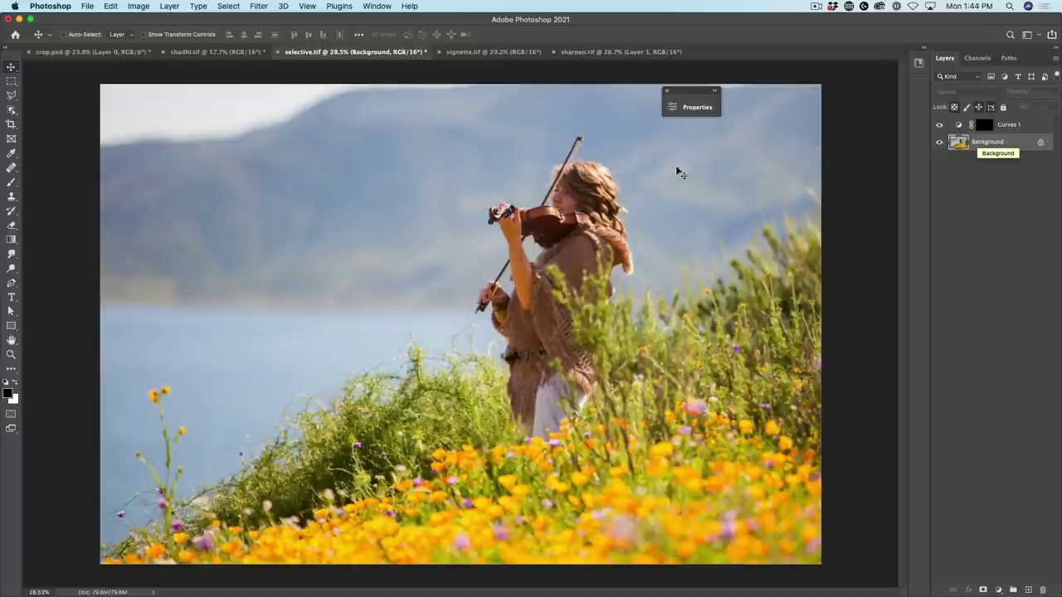
- Select the violinist with the Object Selection Tool, subtracting the area around her arm
{"action": "left_click", "coordinate": [12, 110]}
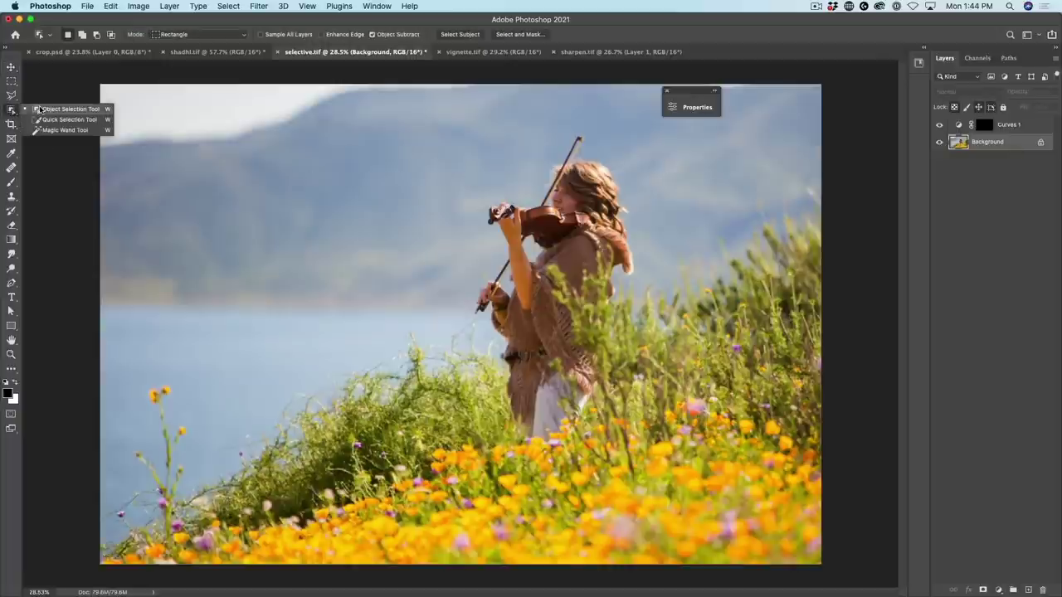
{"action": "left_click", "coordinate": [39, 109]}
{"action": "left_click_drag", "start_coordinate": [448, 118], "coordinate": [630, 442]}
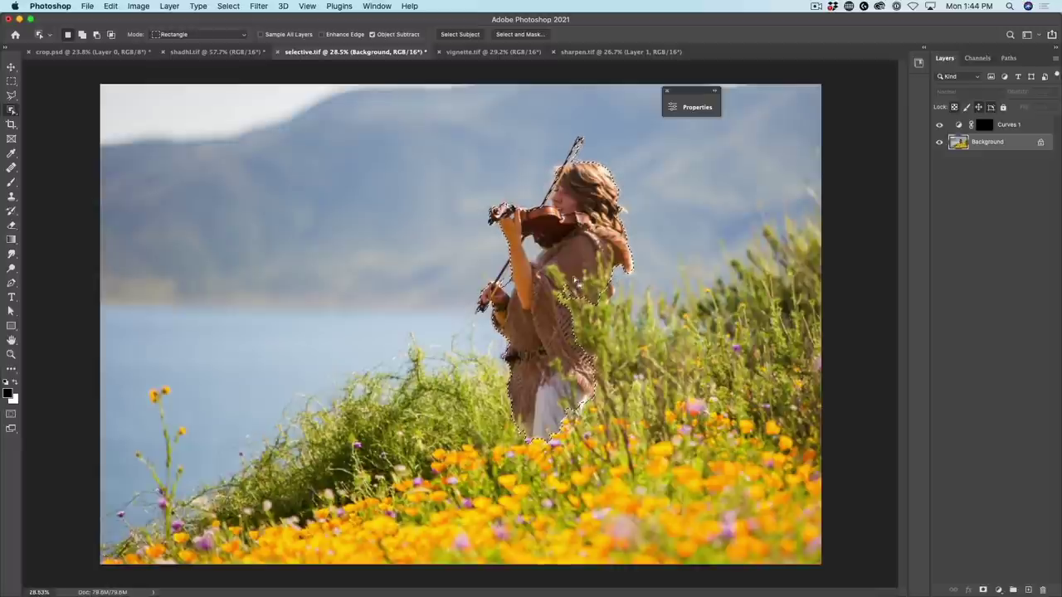
{"action": "key", "text": "shift"}
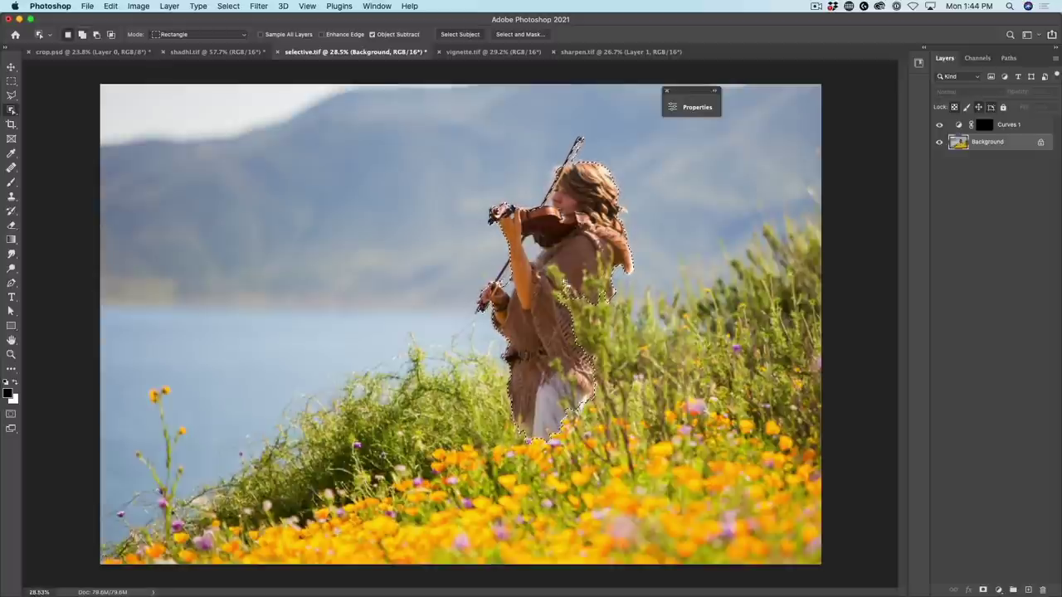
{"action": "key", "text": "alt"}
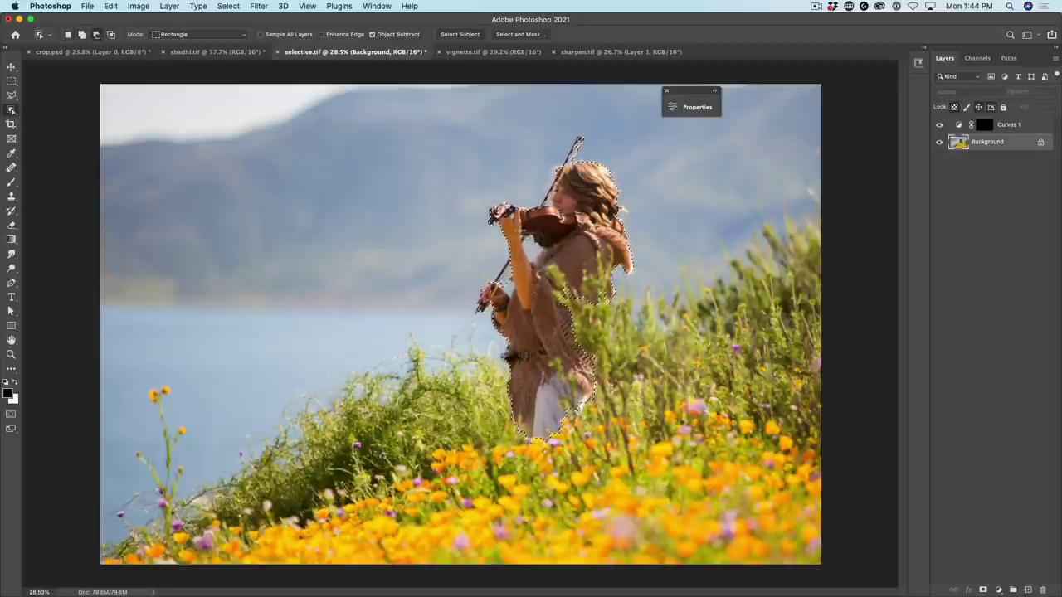
{"action": "left_click_drag", "start_coordinate": [549, 231], "coordinate": [552, 241]}
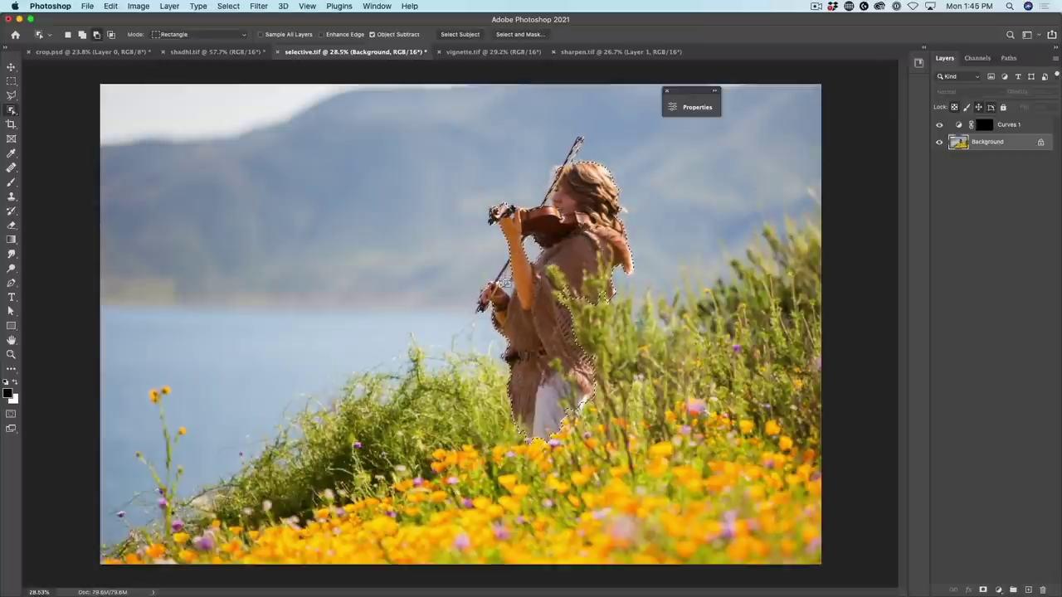
{"action": "left_click_drag", "start_coordinate": [530, 272], "coordinate": [529, 273]}
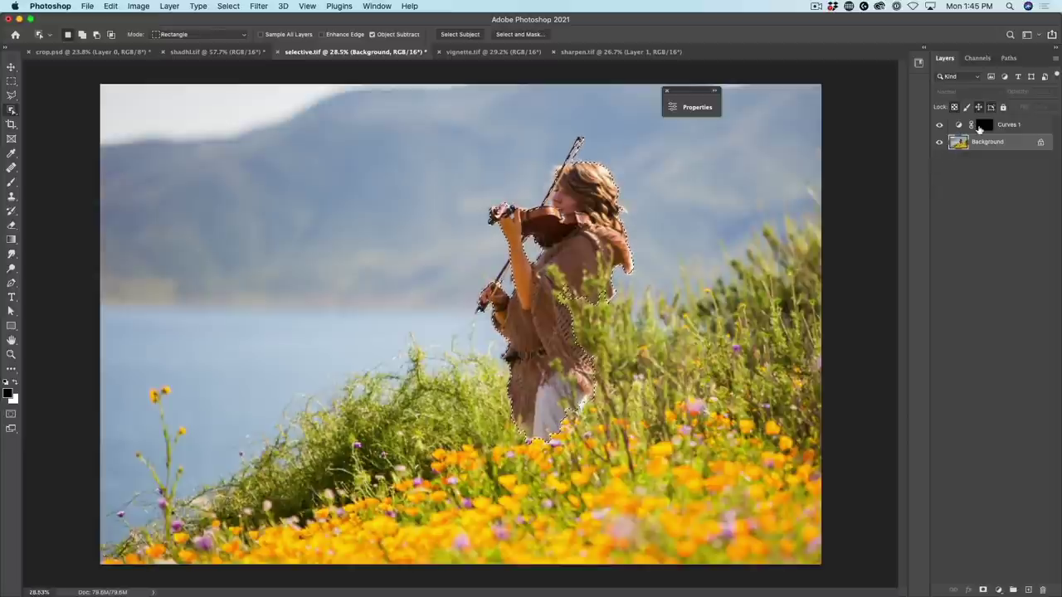
- Fill the selected violinist with white on the Curves 1 mask, then deselect
{"action": "left_click", "coordinate": [983, 124]}
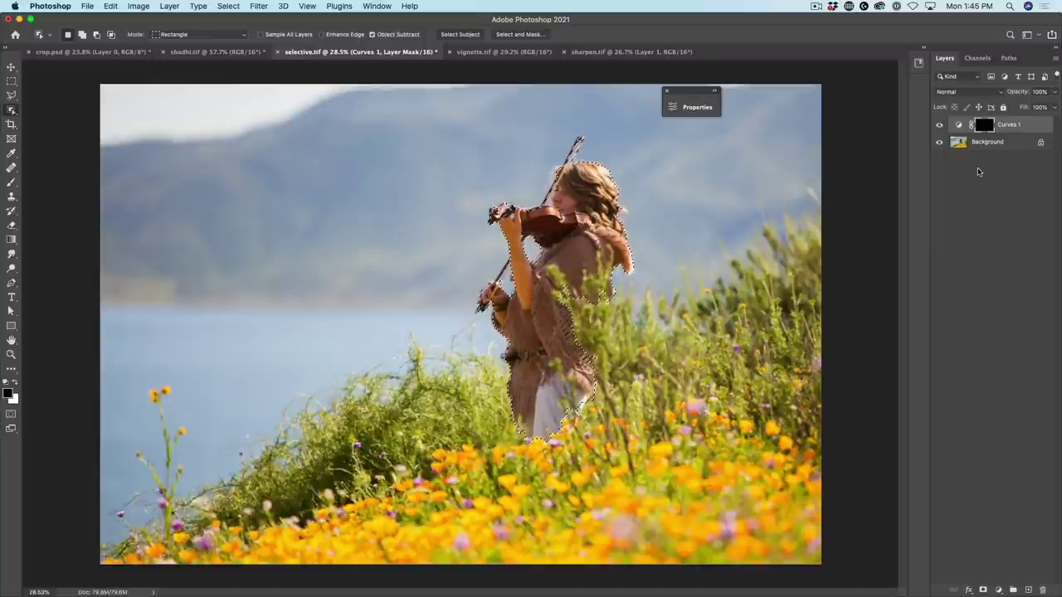
{"action": "key", "text": "x"}
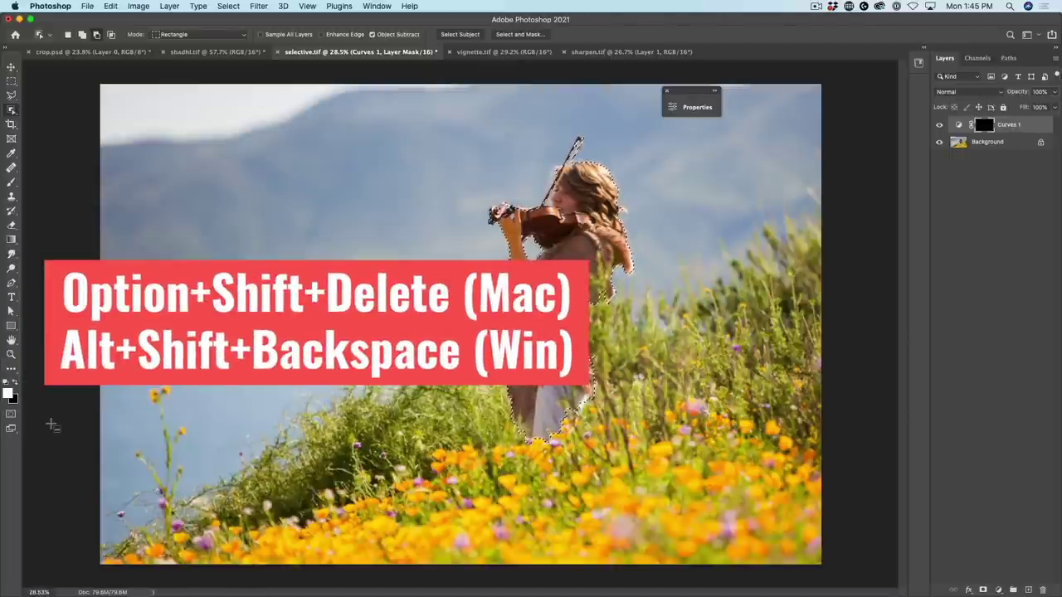
{"action": "key", "text": "alt+shift+BackSpace"}
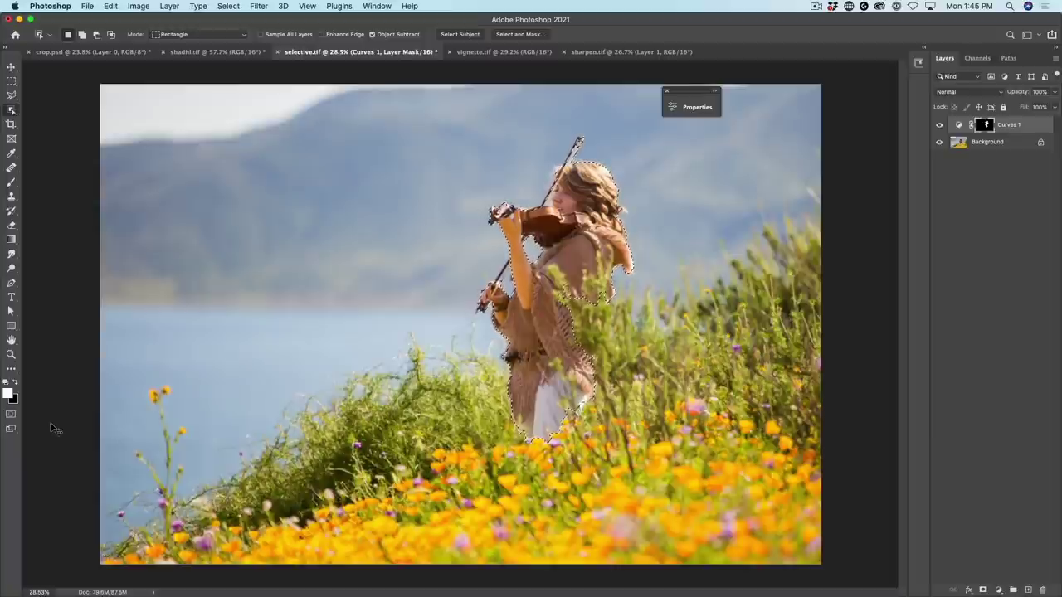
{"action": "key", "text": "super+d"}
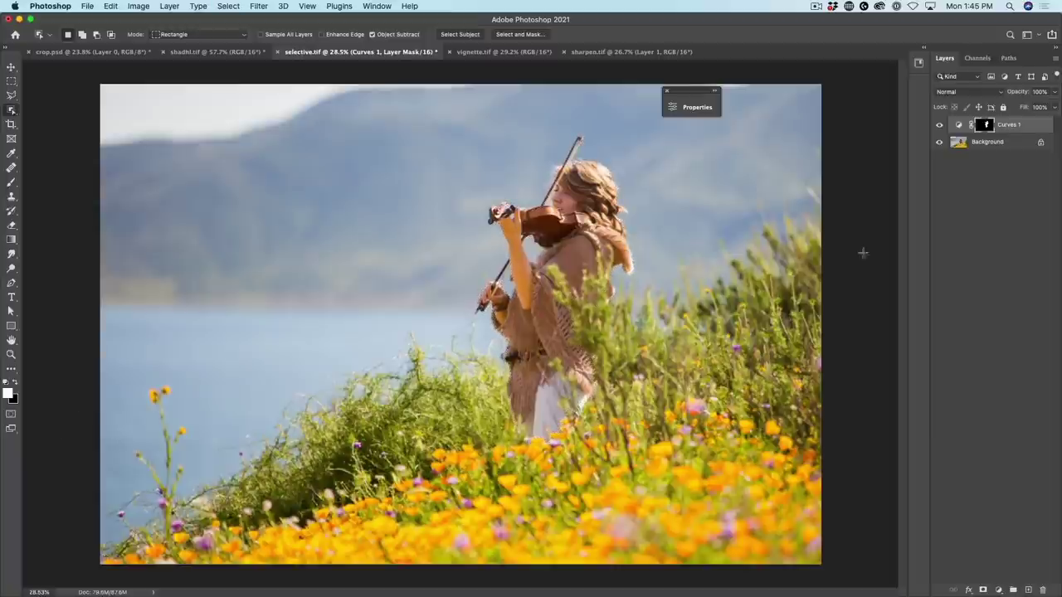
- Compare with Curves 1 hidden, then lower its opacity to 58%
{"action": "left_click", "coordinate": [940, 125]}
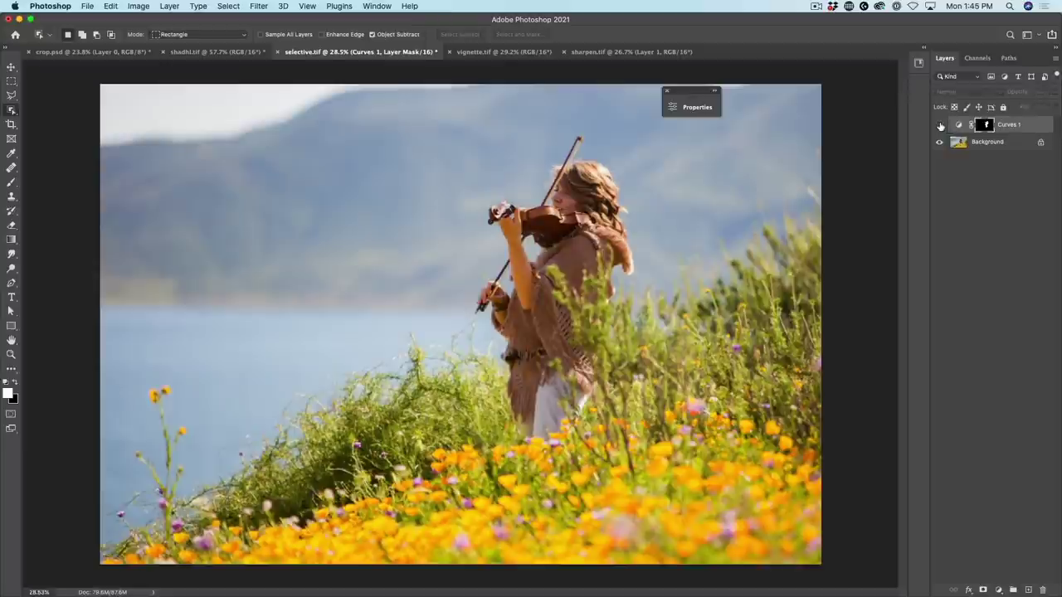
{"action": "left_click", "coordinate": [940, 126]}
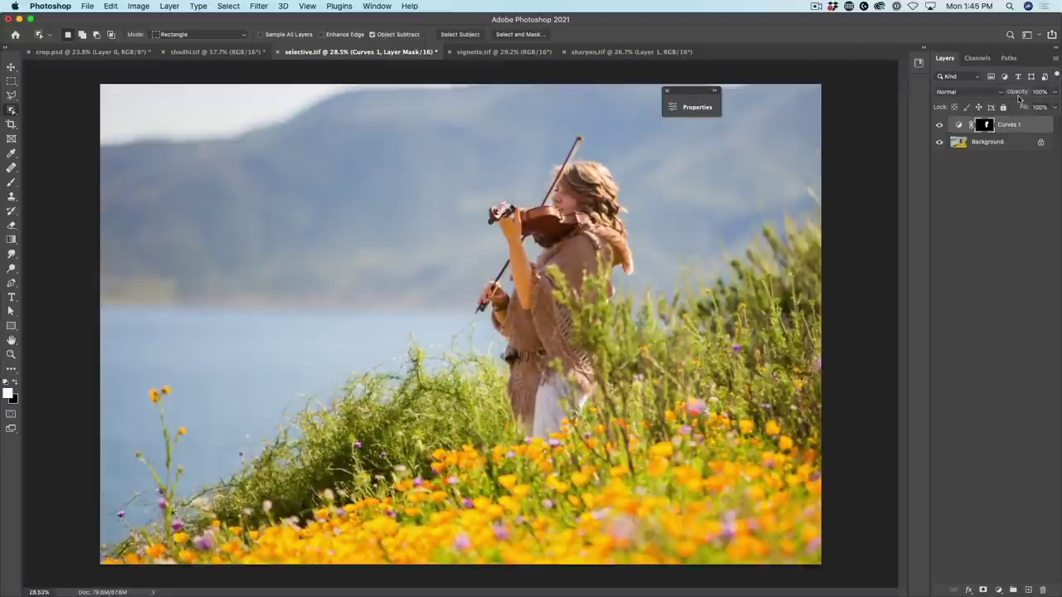
{"action": "left_click_drag", "start_coordinate": [1020, 96], "coordinate": [967, 100]}
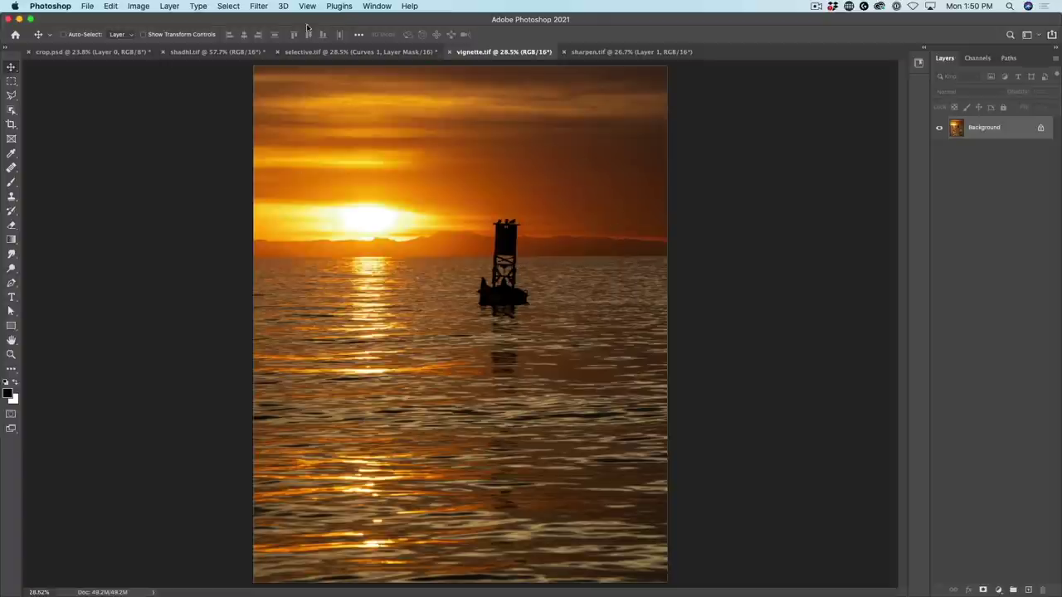
- Open the buoy sunset photo in the Camera Raw Filter
{"action": "left_click", "coordinate": [258, 5]}
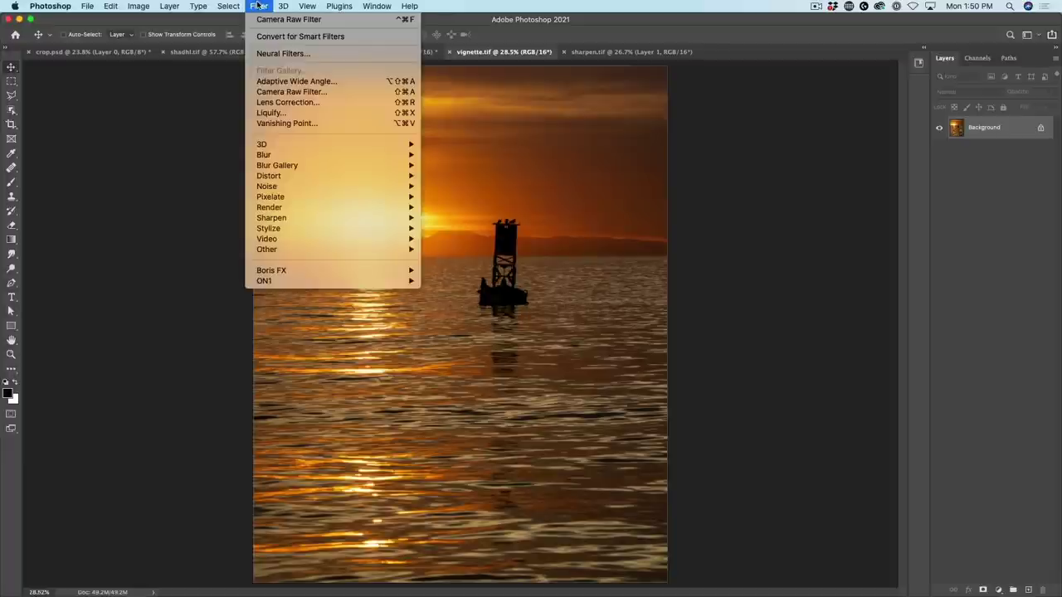
{"action": "left_click", "coordinate": [281, 92]}
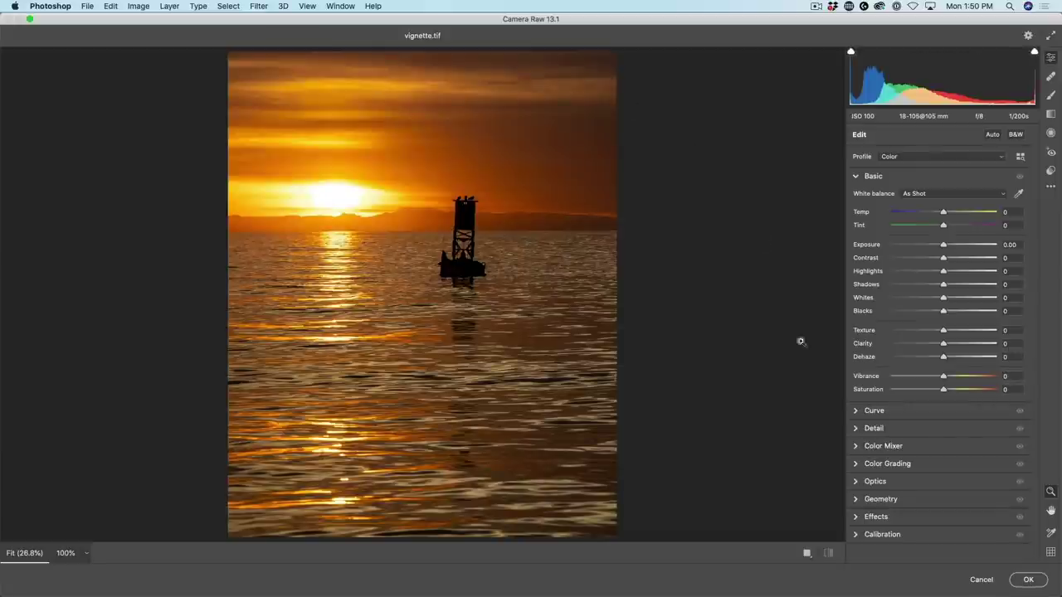
- Add a -62 vignette in the Effects panel and reduce its feather for a harder edge
{"action": "left_click", "coordinate": [857, 517]}
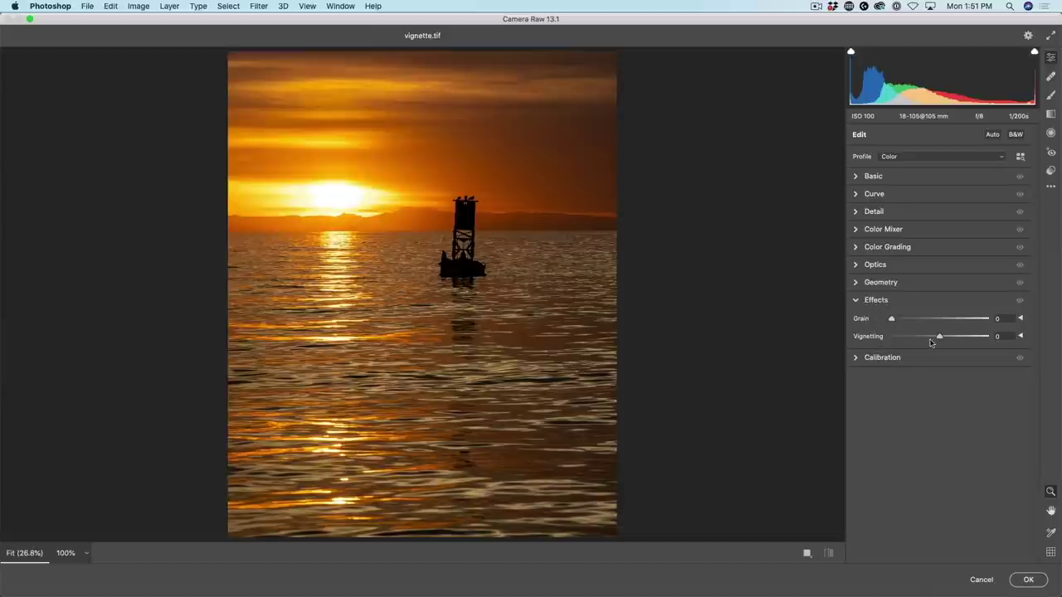
{"action": "left_click_drag", "start_coordinate": [939, 337], "coordinate": [909, 340]}
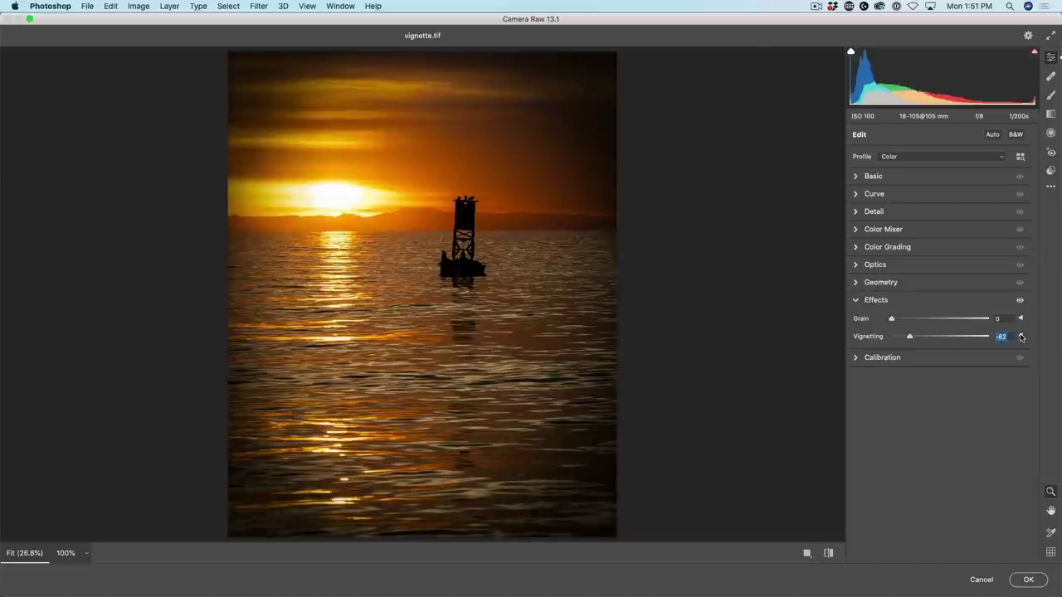
{"action": "left_click", "coordinate": [1021, 337]}
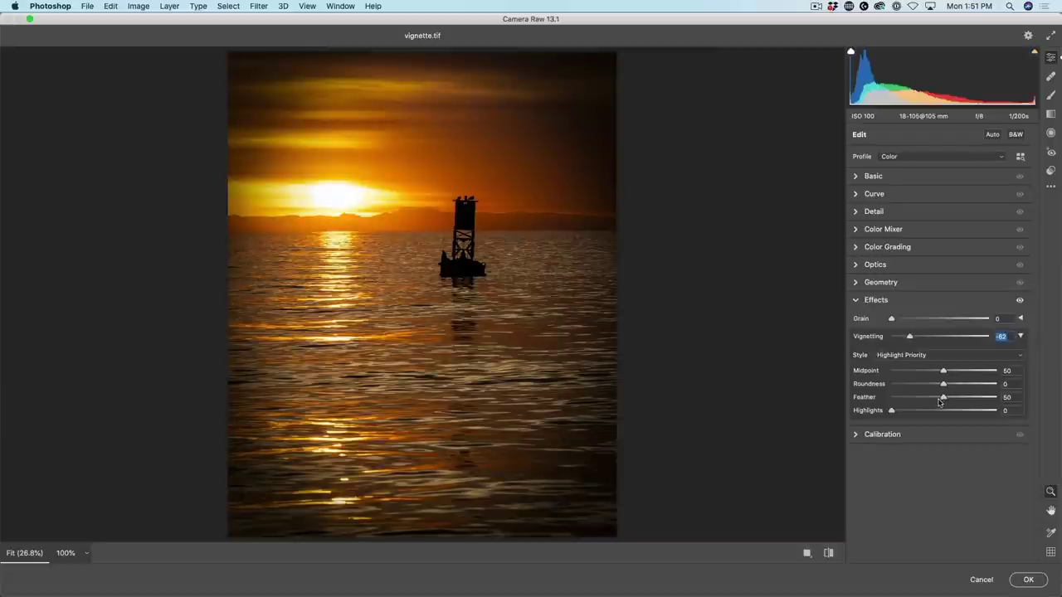
{"action": "left_click", "coordinate": [943, 399]}
{"action": "left_click_drag", "start_coordinate": [942, 400], "coordinate": [942, 372]}
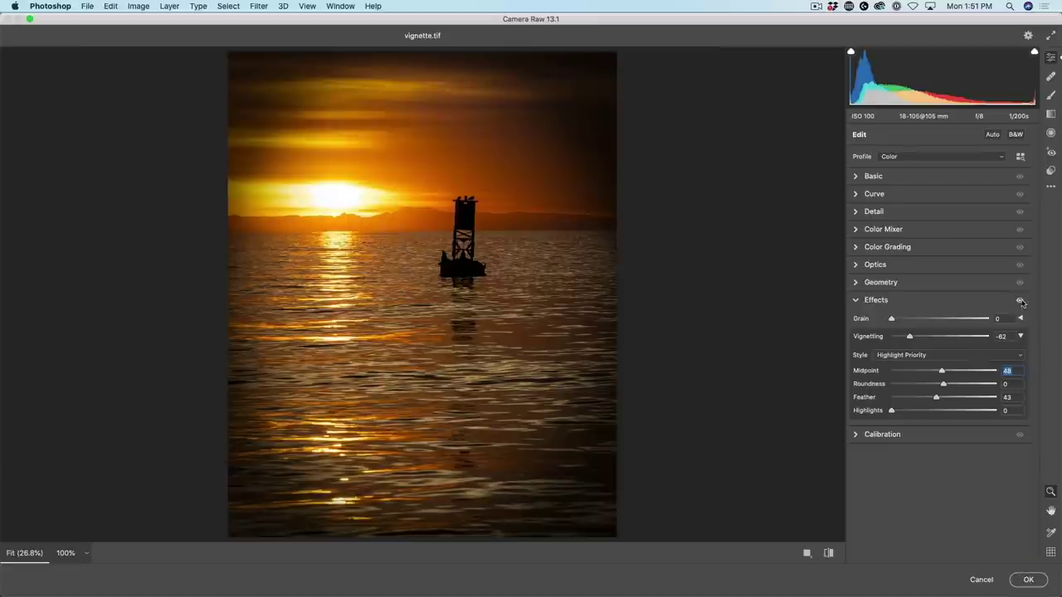
- Toggle the Effects panel off and on to compare, then commit the vignette
{"action": "left_click", "coordinate": [1021, 301]}
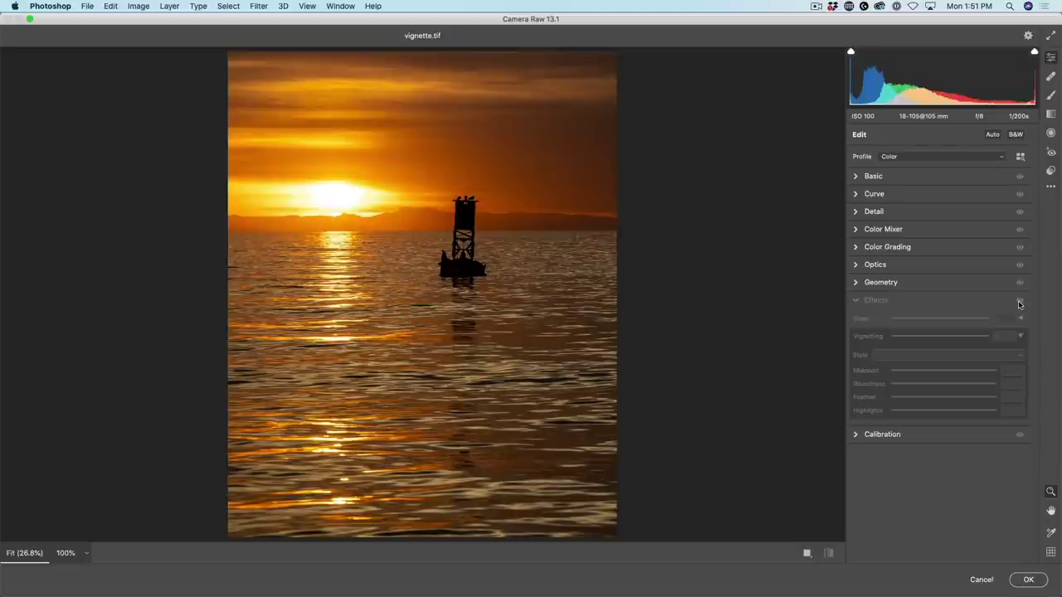
{"action": "left_click", "coordinate": [1019, 303]}
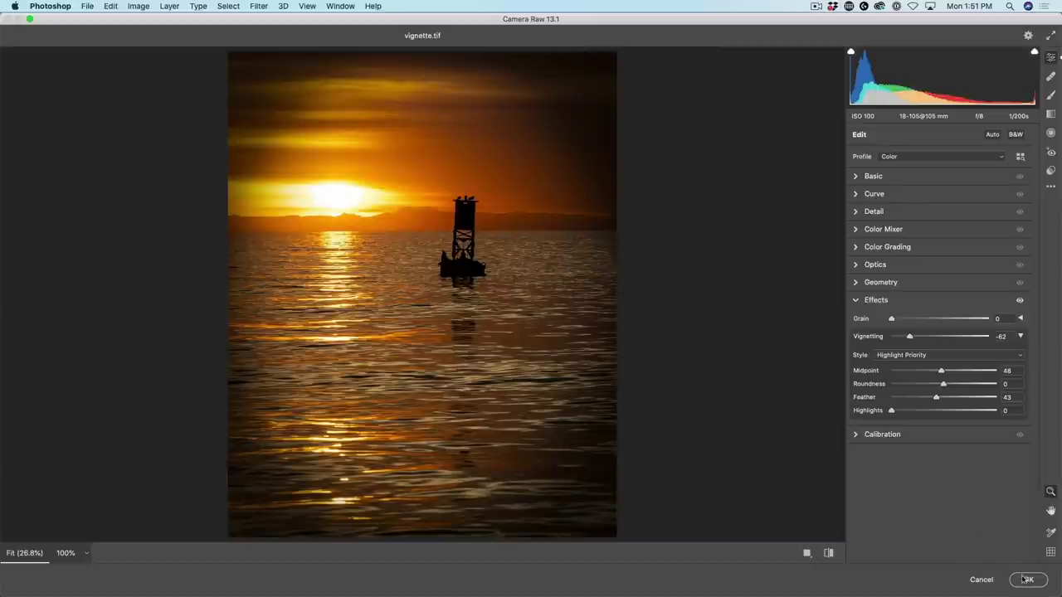
{"action": "left_click", "coordinate": [1028, 580]}
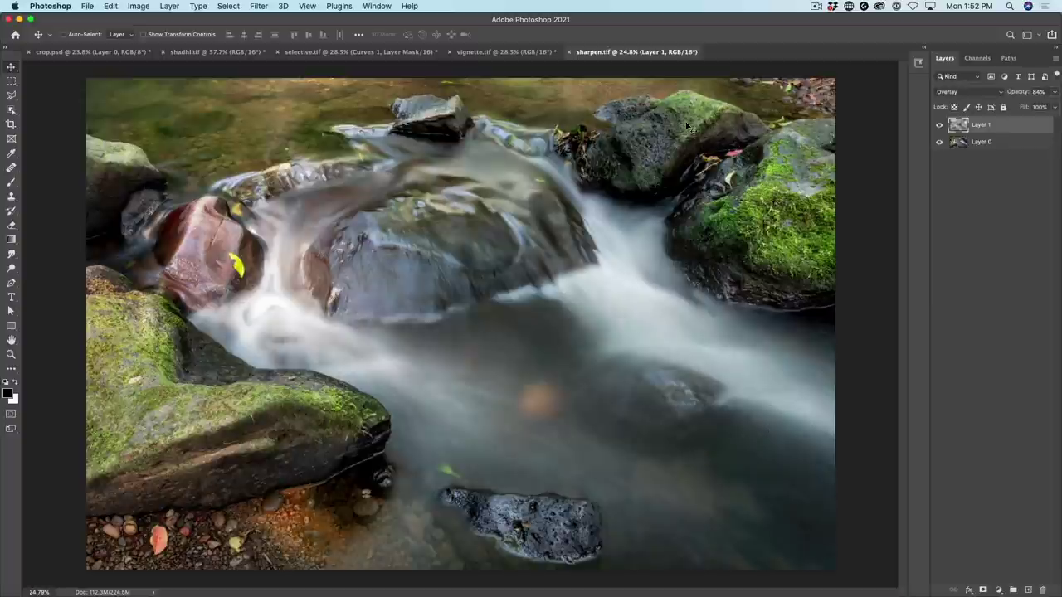
{"action": "key", "text": "super+f"}
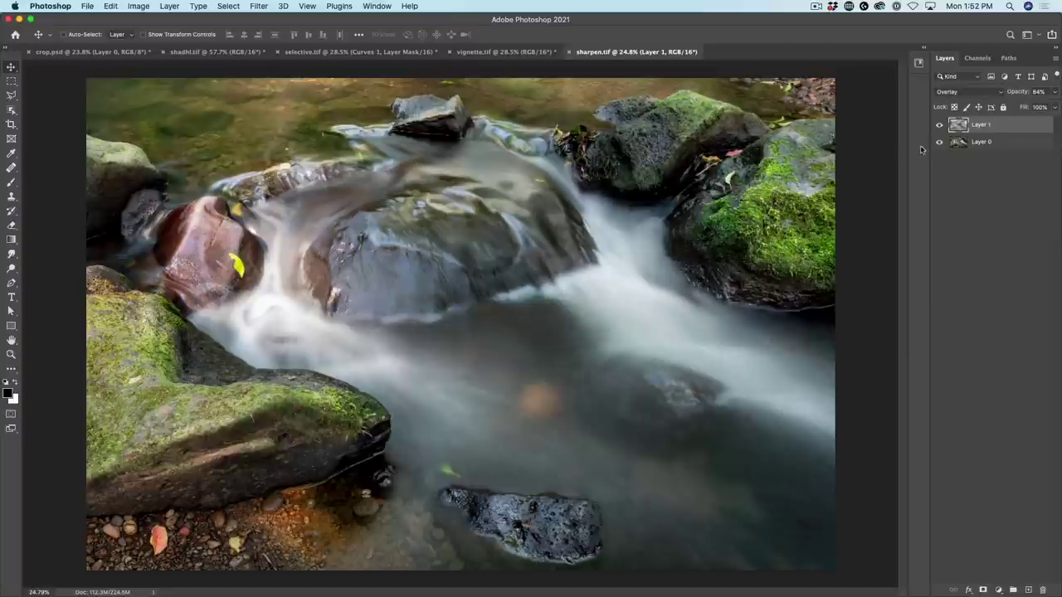
{"action": "left_click", "coordinate": [940, 125]}
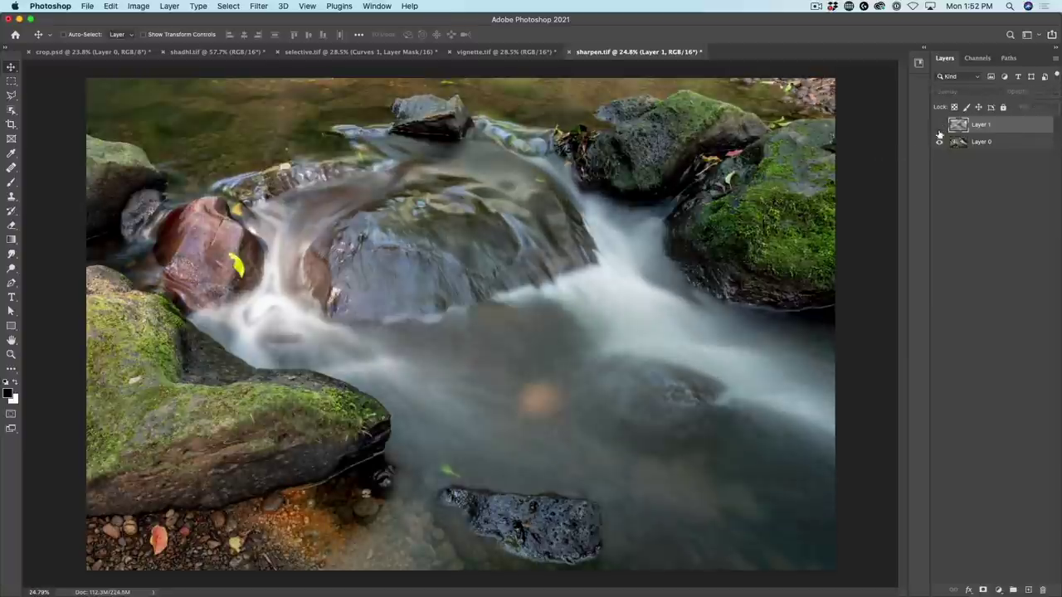
{"action": "left_click", "coordinate": [939, 126]}
{"action": "left_click", "coordinate": [939, 125]}
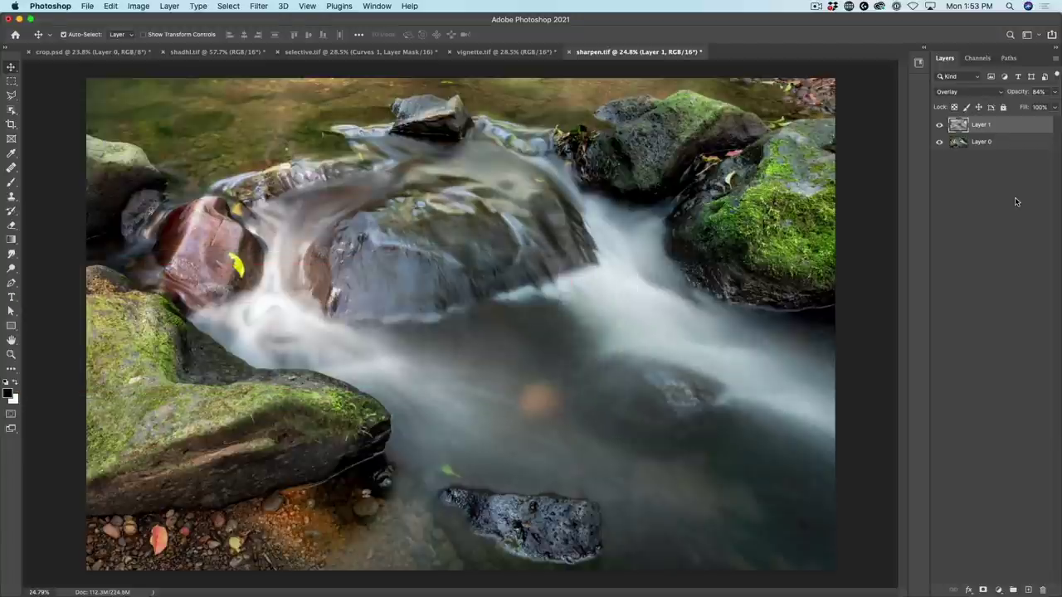
{"action": "key", "text": "alt+shift+super+e"}
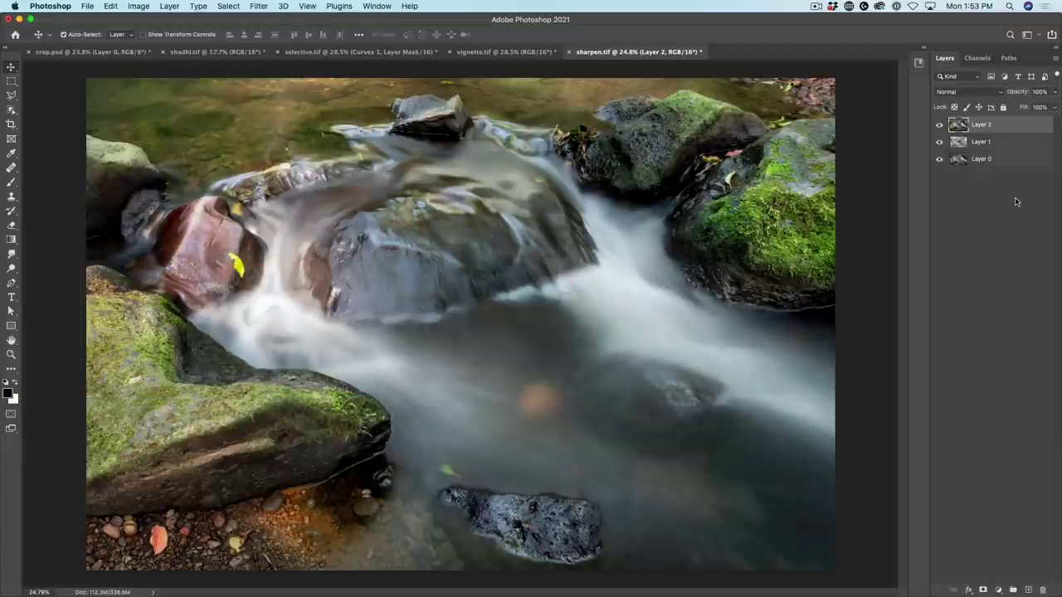
- Compare Layer 2 with the layers below, turn Layers 0 and 1 back on, and blend Layer 2 with Overlay
{"action": "left_click", "coordinate": [940, 125]}
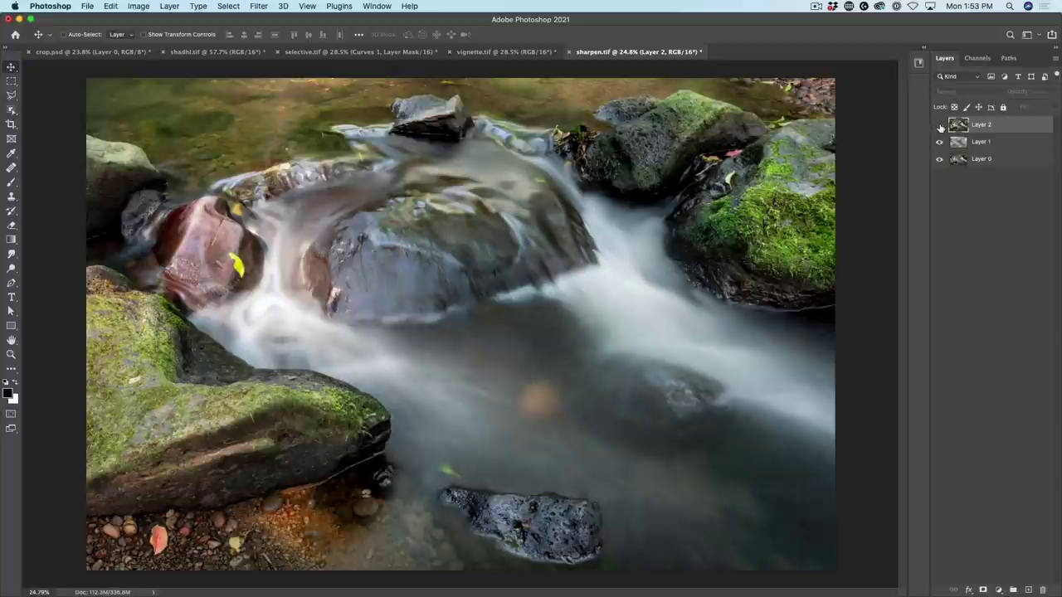
{"action": "left_click", "coordinate": [940, 126], "text": "alt"}
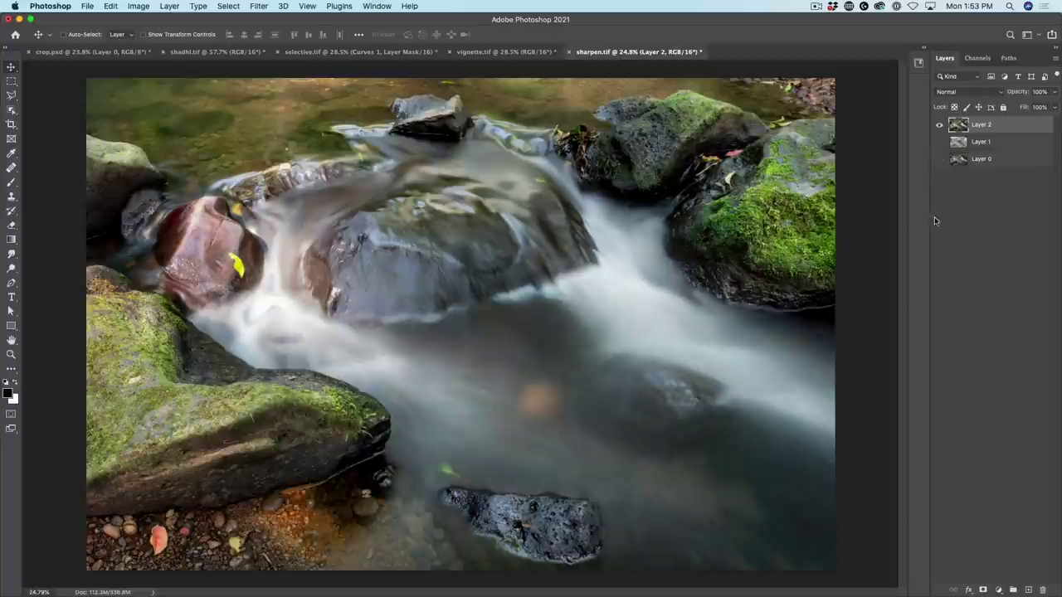
{"action": "left_click", "coordinate": [940, 125]}
{"action": "left_click", "coordinate": [940, 125]}
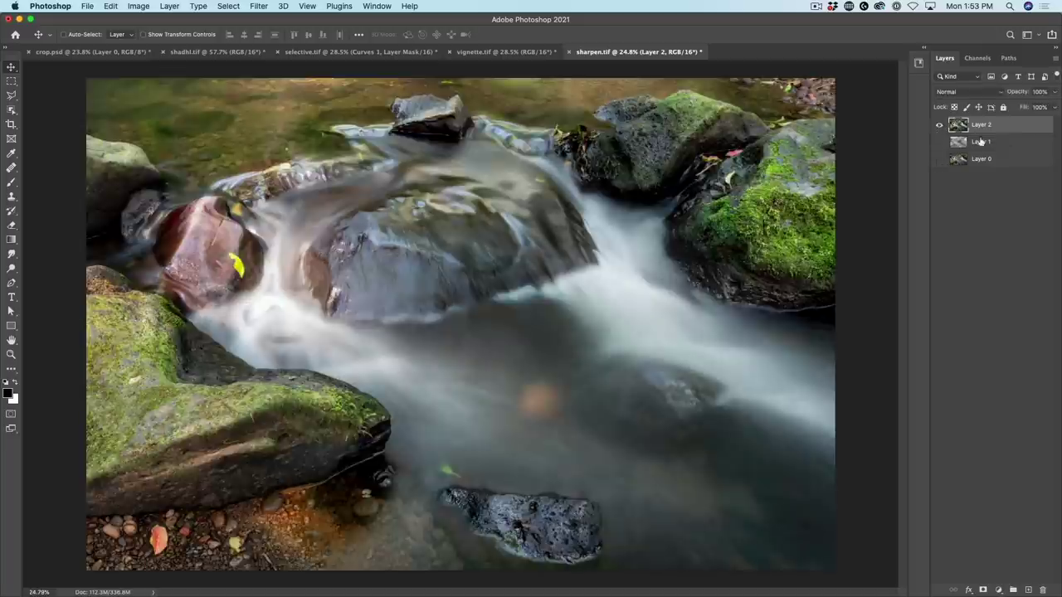
{"action": "left_click", "coordinate": [940, 143]}
{"action": "left_click", "coordinate": [940, 159]}
{"action": "left_click", "coordinate": [960, 92]}
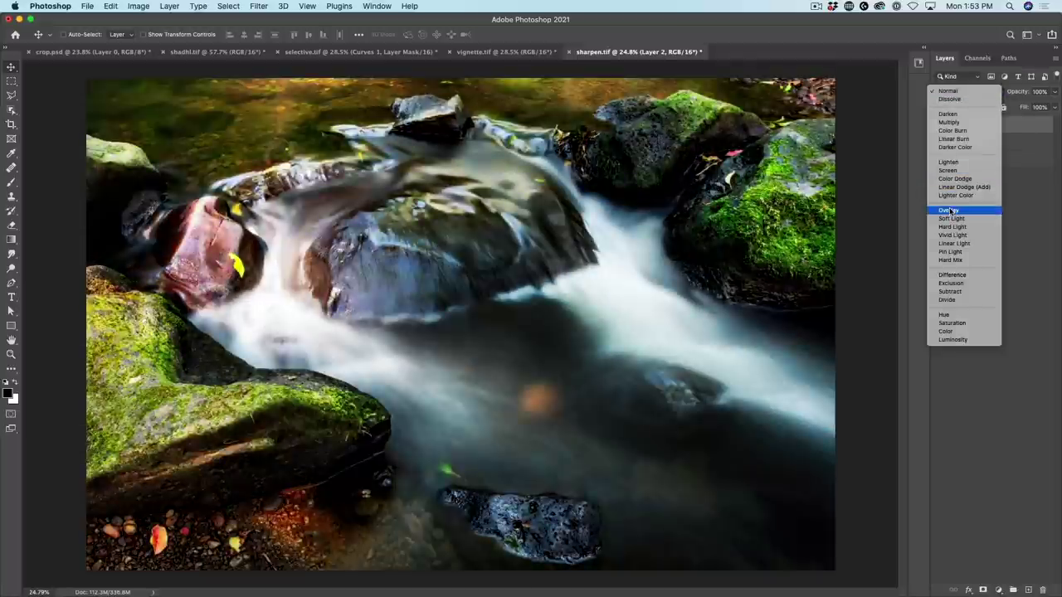
{"action": "left_click", "coordinate": [950, 211]}
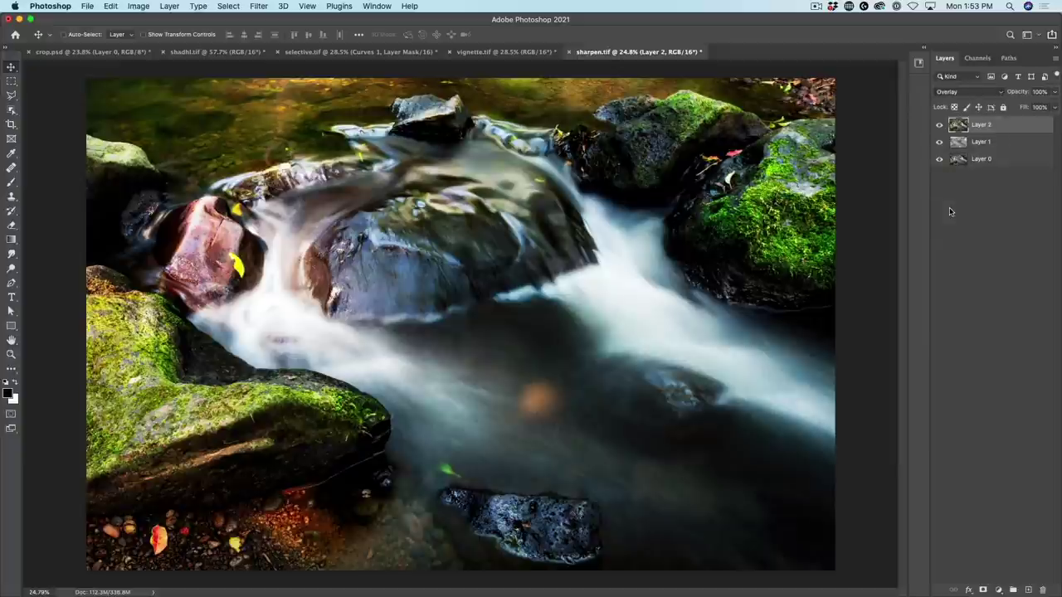
- Apply Filter > Other > High Pass at a 2.8-pixel radius to Layer 2, then hide it to compare
{"action": "left_click", "coordinate": [257, 5]}
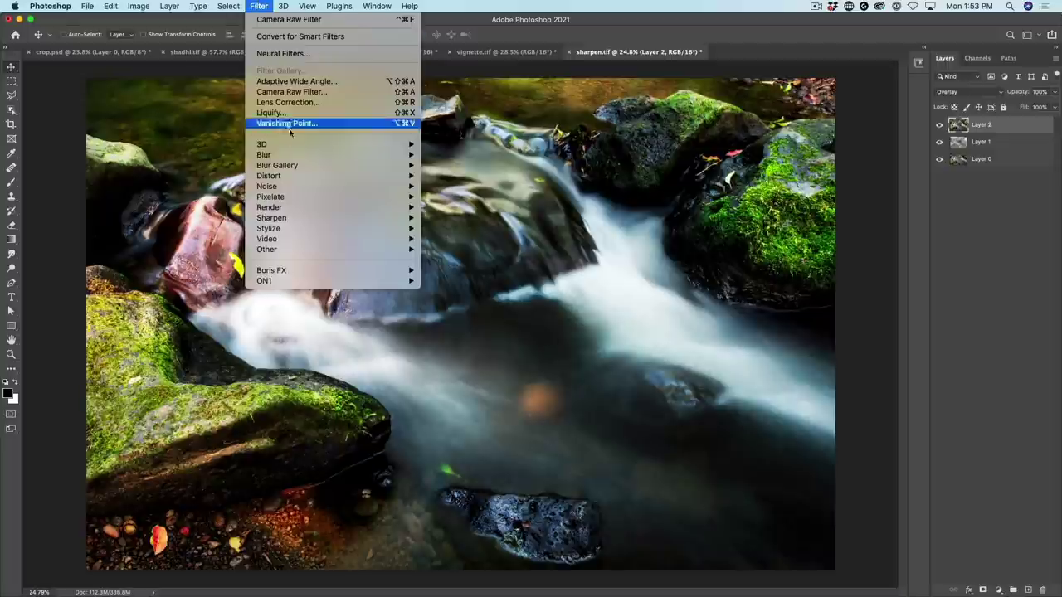
{"action": "mouse_move", "coordinate": [318, 249]}
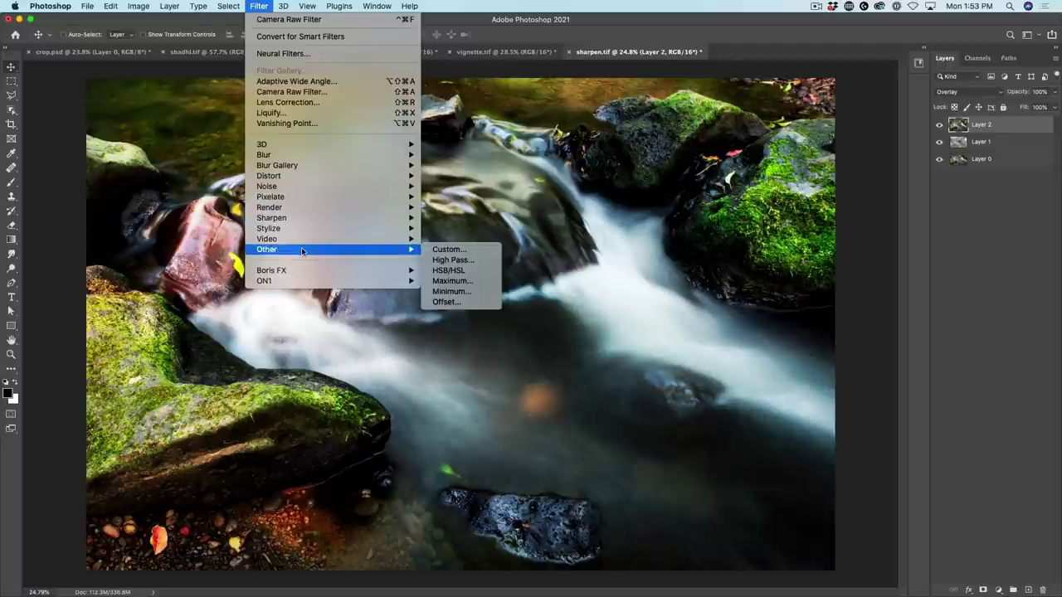
{"action": "left_click", "coordinate": [451, 261]}
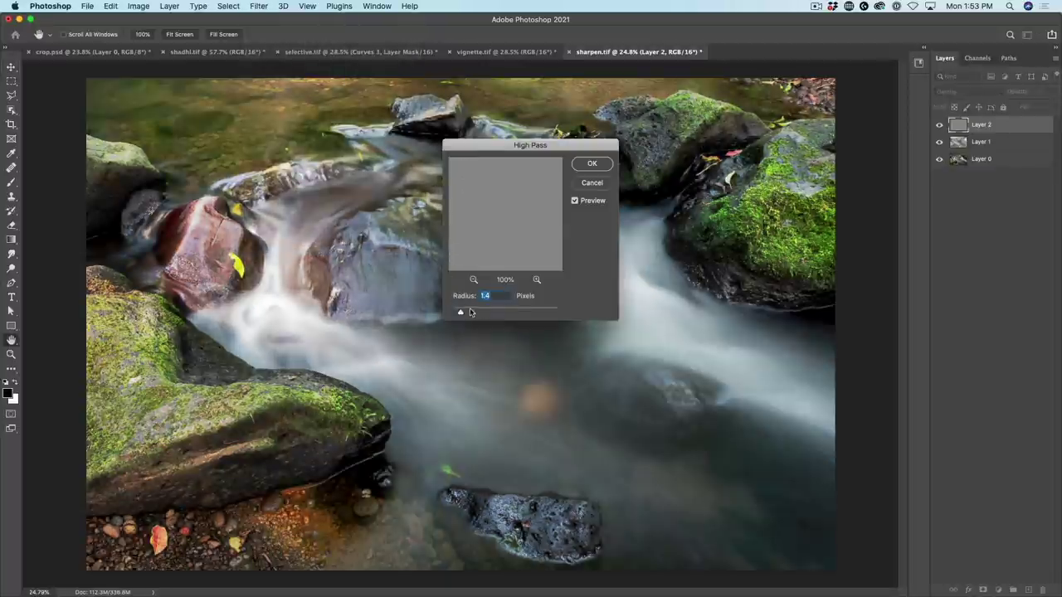
{"action": "left_click_drag", "start_coordinate": [460, 313], "coordinate": [452, 315]}
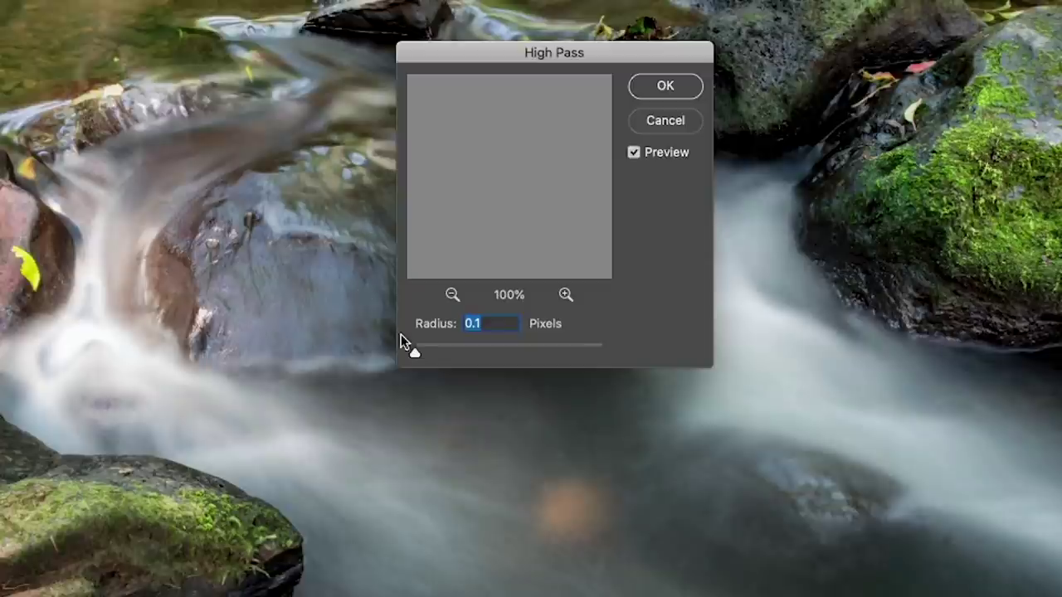
{"action": "left_click_drag", "start_coordinate": [416, 349], "coordinate": [454, 349]}
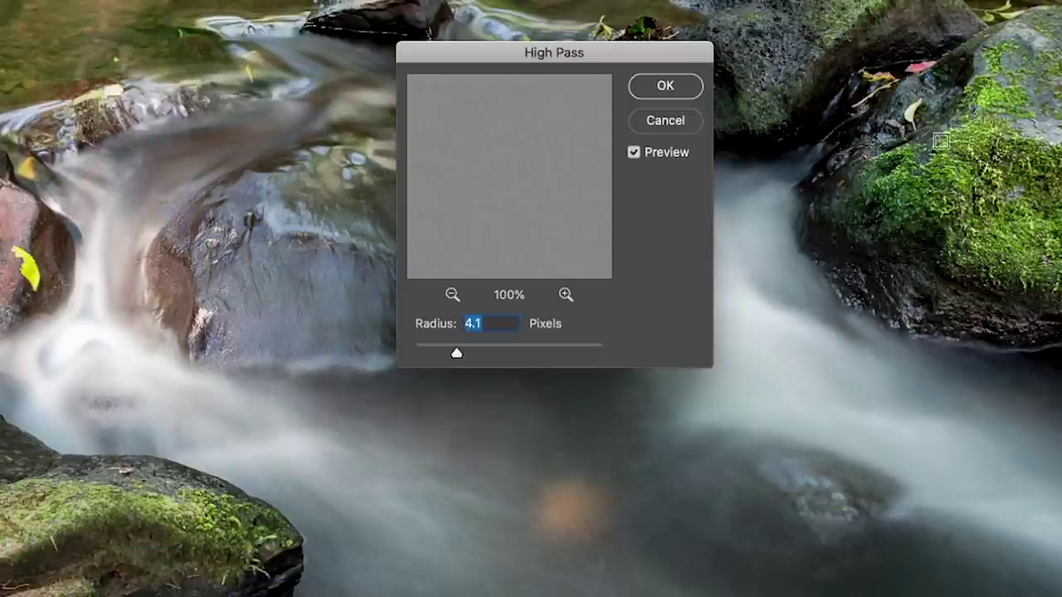
{"action": "mouse_move", "coordinate": [457, 353]}
{"action": "left_mouse_down"}
{"action": "mouse_move", "coordinate": [395, 348]}
{"action": "mouse_move", "coordinate": [442, 352]}
{"action": "left_mouse_up"}
{"action": "left_click_drag", "start_coordinate": [442, 351], "coordinate": [443, 351]}
{"action": "left_click", "coordinate": [665, 86]}
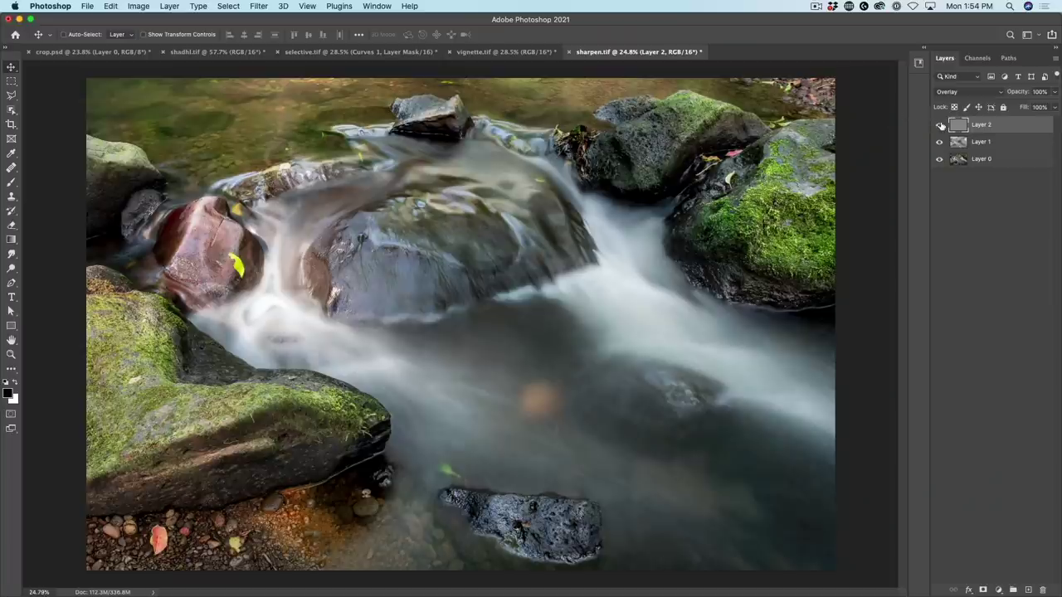
{"action": "left_click", "coordinate": [940, 124]}
- Show Layer 2 again, add a black mask hiding its sharpening, and make white the foreground colour
{"action": "left_click", "coordinate": [941, 125]}
{"action": "left_click", "coordinate": [984, 590]}
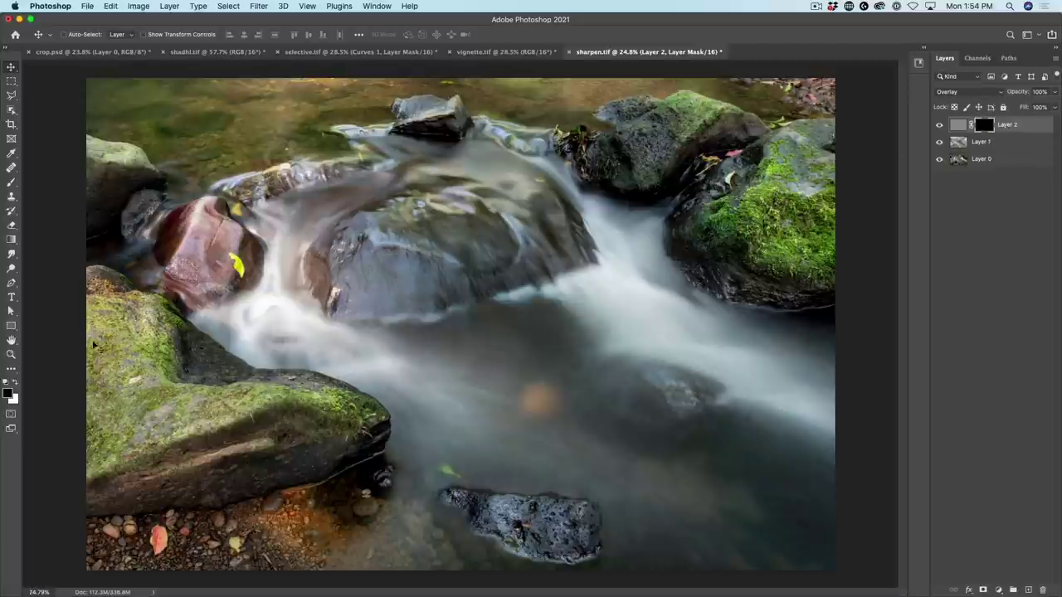
{"action": "left_click", "coordinate": [14, 383]}
- Set up a soft Brush at 400 px size and 97% opacity
{"action": "left_click", "coordinate": [11, 182]}
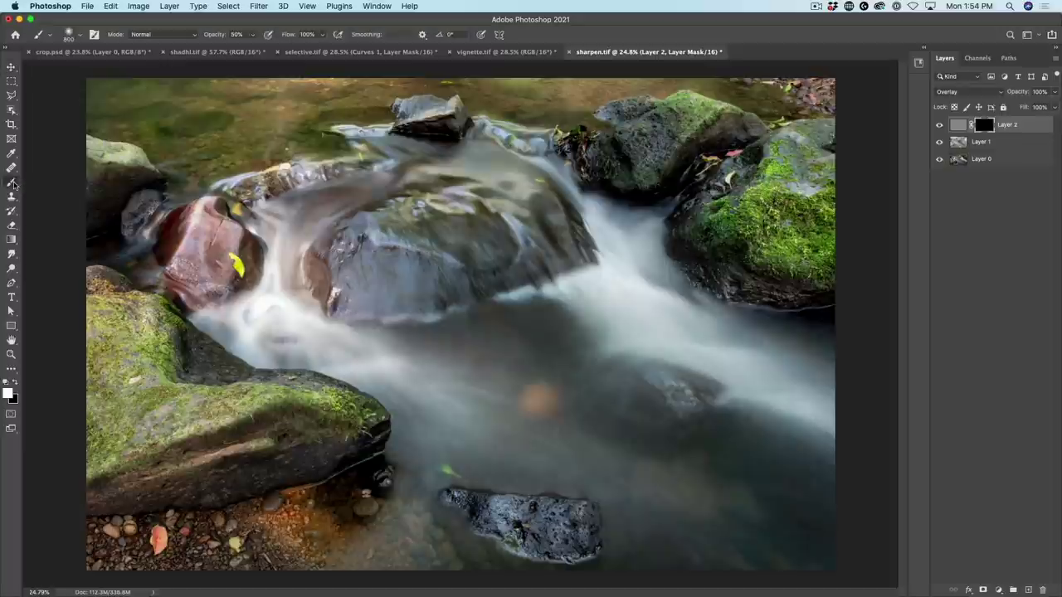
{"action": "left_click", "coordinate": [13, 184]}
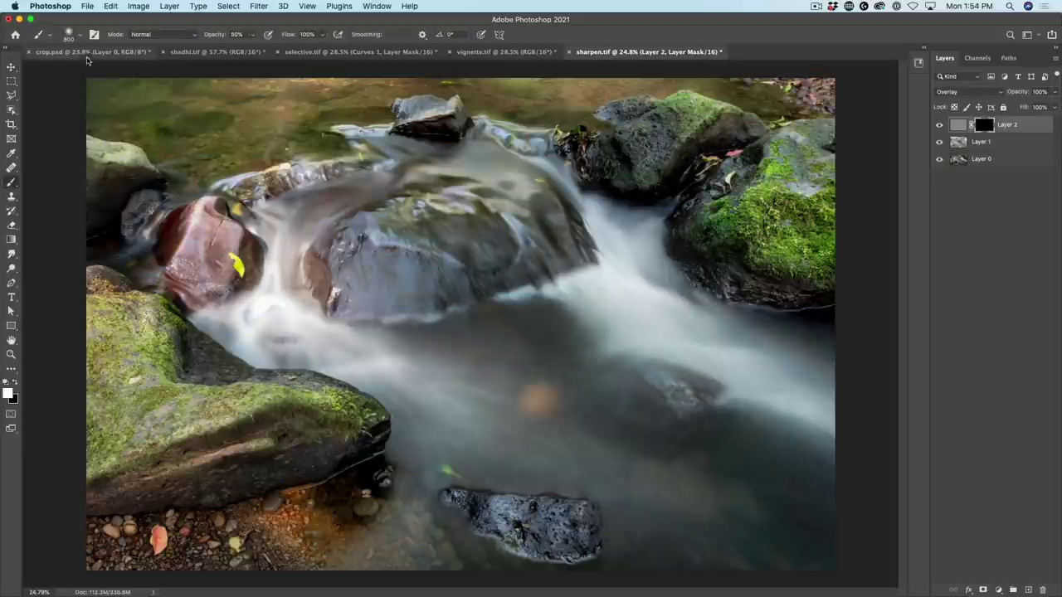
{"action": "left_click", "coordinate": [80, 35]}
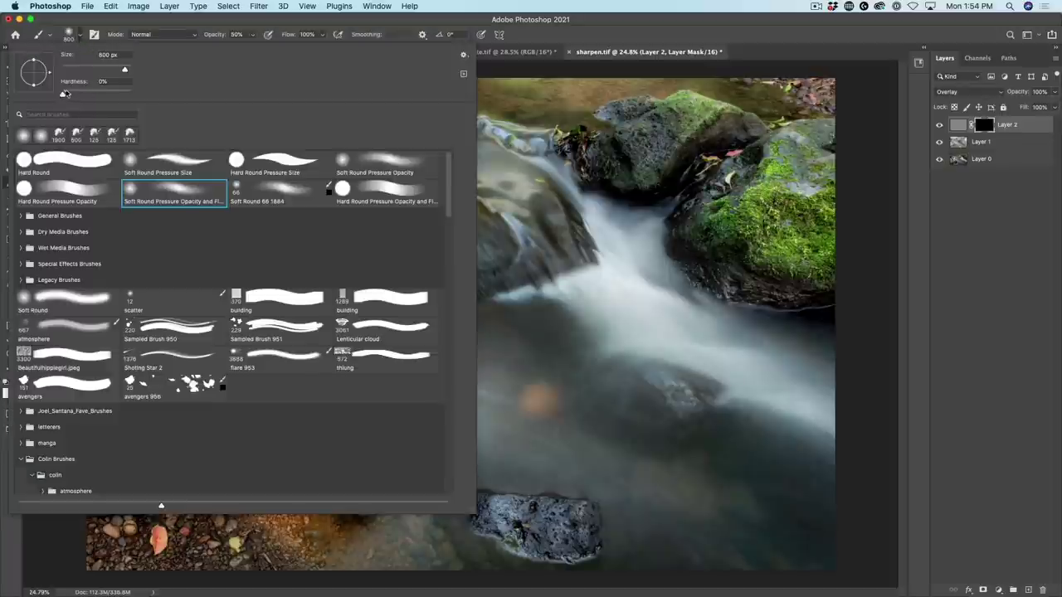
{"action": "left_click_drag", "start_coordinate": [65, 94], "coordinate": [62, 94]}
{"action": "left_click_drag", "start_coordinate": [124, 69], "coordinate": [103, 72]}
{"action": "key", "text": "Return"}
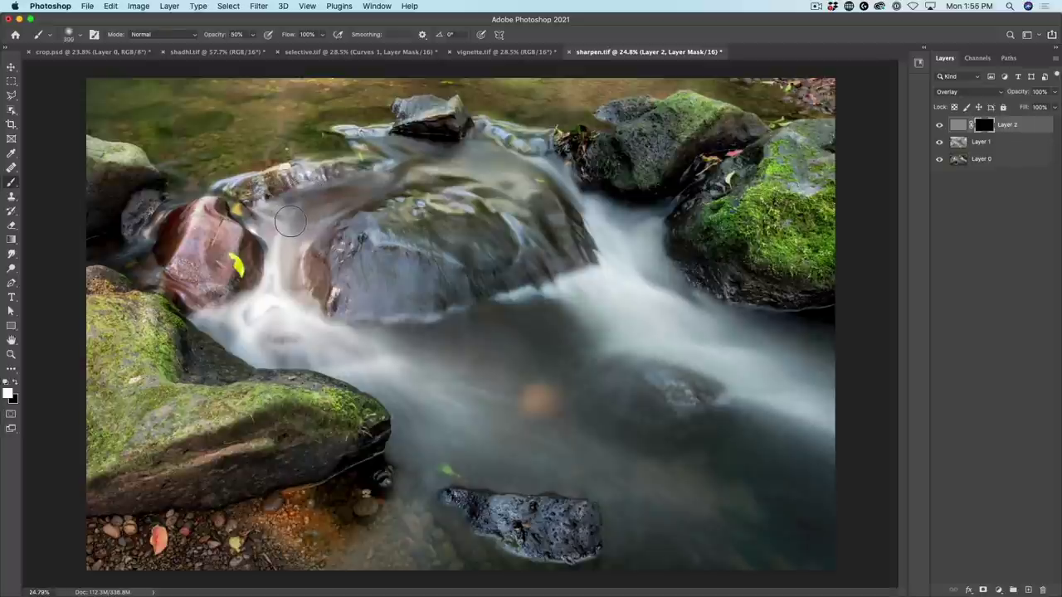
{"action": "key", "text": "bracketright"}
{"action": "left_click_drag", "start_coordinate": [214, 35], "coordinate": [294, 56]}
- Paint white on the mask over the upper-right, lower, left and top-left rocks to reveal sharpening
{"action": "mouse_move", "coordinate": [740, 171]}
{"action": "left_mouse_down"}
{"action": "mouse_move", "coordinate": [722, 229]}
{"action": "mouse_move", "coordinate": [804, 254]}
{"action": "mouse_move", "coordinate": [771, 279]}
{"action": "mouse_move", "coordinate": [700, 234]}
{"action": "mouse_move", "coordinate": [800, 287]}
{"action": "mouse_move", "coordinate": [783, 271]}
{"action": "left_mouse_up"}
{"action": "mouse_move", "coordinate": [770, 151]}
{"action": "left_mouse_down"}
{"action": "mouse_move", "coordinate": [812, 144]}
{"action": "mouse_move", "coordinate": [819, 186]}
{"action": "mouse_move", "coordinate": [719, 203]}
{"action": "mouse_move", "coordinate": [737, 236]}
{"action": "mouse_move", "coordinate": [711, 244]}
{"action": "left_mouse_up"}
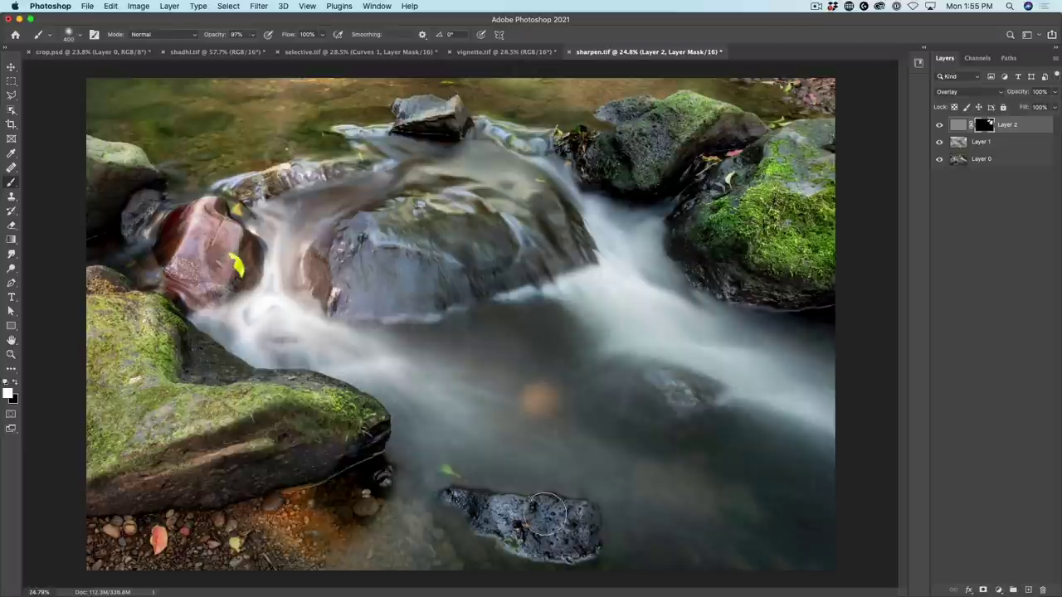
{"action": "mouse_move", "coordinate": [549, 511]}
{"action": "left_mouse_down"}
{"action": "mouse_move", "coordinate": [551, 523]}
{"action": "mouse_move", "coordinate": [468, 512]}
{"action": "mouse_move", "coordinate": [580, 532]}
{"action": "mouse_move", "coordinate": [395, 496]}
{"action": "mouse_move", "coordinate": [333, 426]}
{"action": "mouse_move", "coordinate": [276, 414]}
{"action": "mouse_move", "coordinate": [101, 459]}
{"action": "mouse_move", "coordinate": [320, 434]}
{"action": "mouse_move", "coordinate": [117, 487]}
{"action": "mouse_move", "coordinate": [165, 450]}
{"action": "left_mouse_up"}
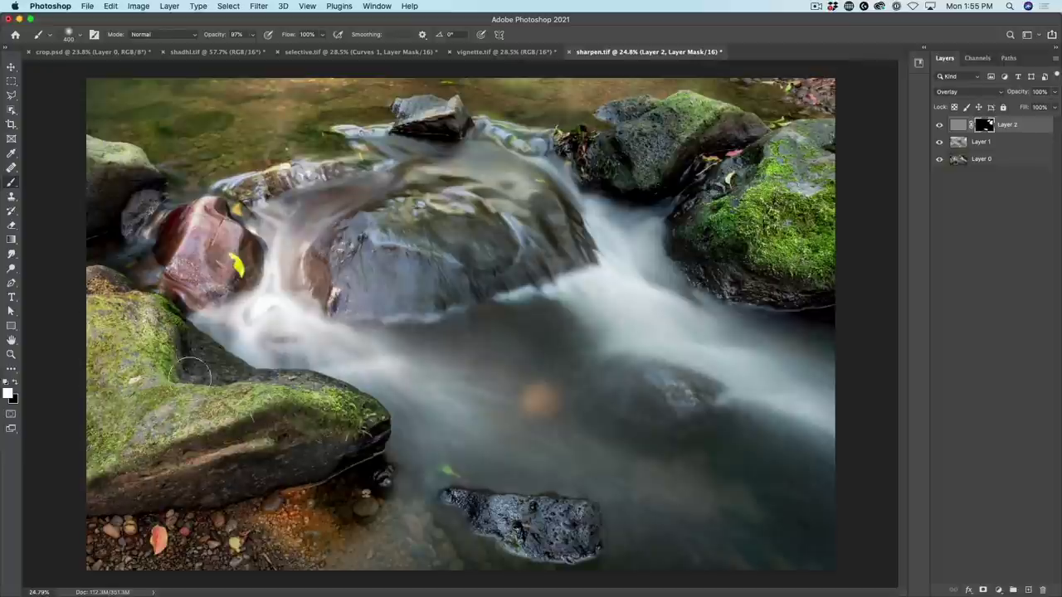
{"action": "mouse_move", "coordinate": [190, 374]}
{"action": "left_mouse_down"}
{"action": "mouse_move", "coordinate": [171, 344]}
{"action": "mouse_move", "coordinate": [312, 404]}
{"action": "mouse_move", "coordinate": [148, 531]}
{"action": "mouse_move", "coordinate": [150, 516]}
{"action": "mouse_move", "coordinate": [322, 512]}
{"action": "mouse_move", "coordinate": [351, 552]}
{"action": "mouse_move", "coordinate": [386, 569]}
{"action": "mouse_move", "coordinate": [301, 536]}
{"action": "mouse_move", "coordinate": [98, 525]}
{"action": "mouse_move", "coordinate": [238, 493]}
{"action": "mouse_move", "coordinate": [102, 497]}
{"action": "left_mouse_up"}
{"action": "left_click_drag", "start_coordinate": [93, 169], "coordinate": [112, 170]}
{"action": "left_click", "coordinate": [939, 124]}
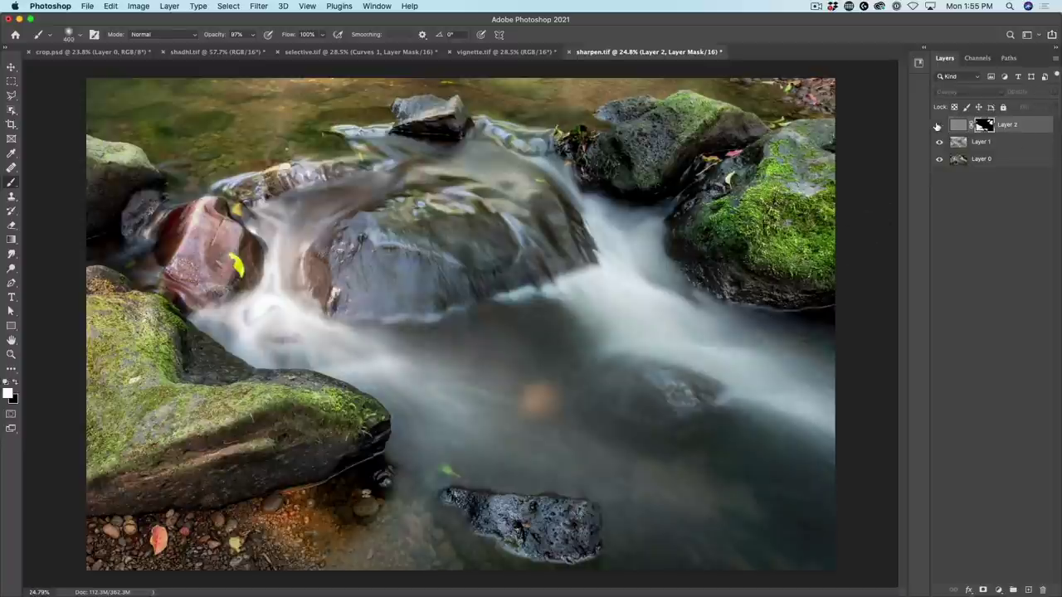
{"action": "left_click", "coordinate": [940, 125]}
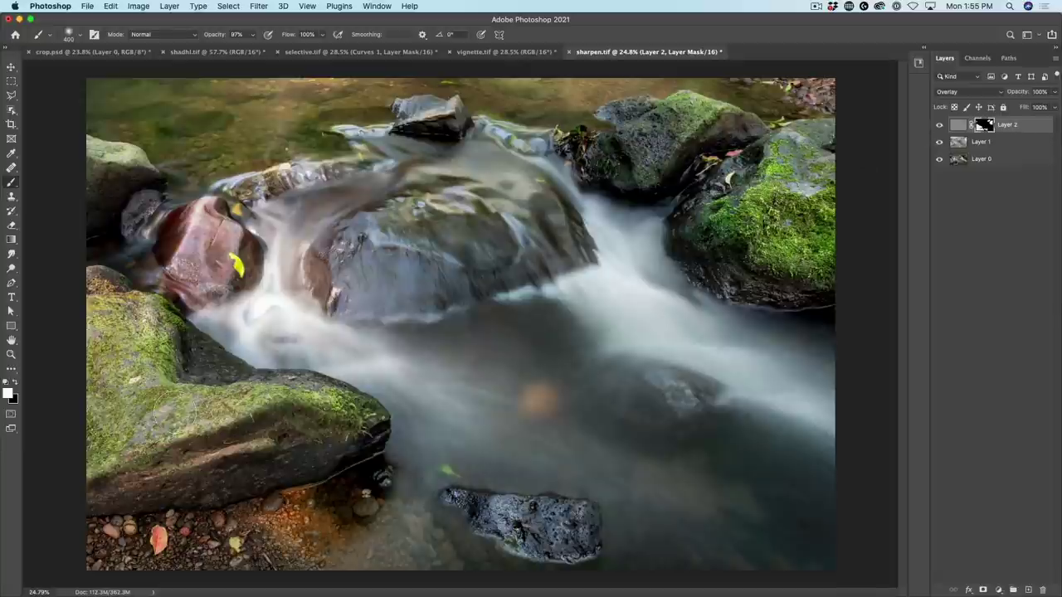